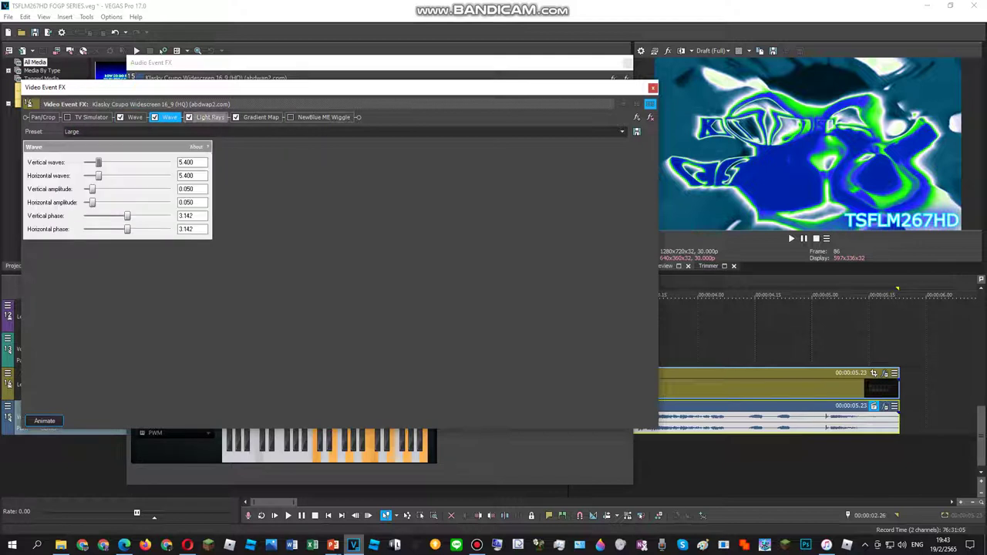
# Review the Gradient Map and Light Rays settings in the Klasky Csupo clip's video effect chain
pyautogui.click(209, 117)
pyautogui.click(260, 118)
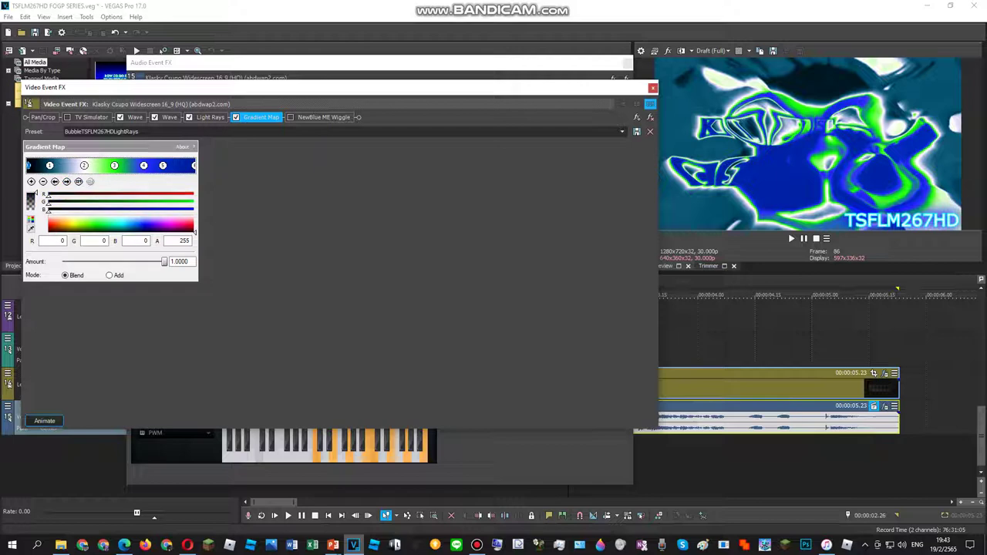
pyautogui.click(210, 117)
# Switch to the browser and check the Light Rays preset in the BubbleASLM425LightRays tutorial from about 0:09
pyautogui.click(124, 545)
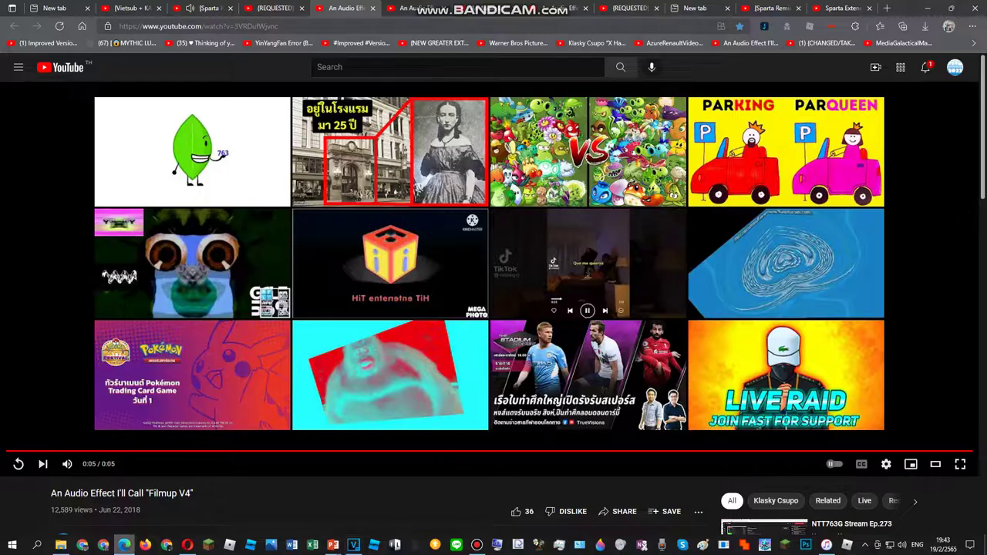
pyautogui.click(274, 8)
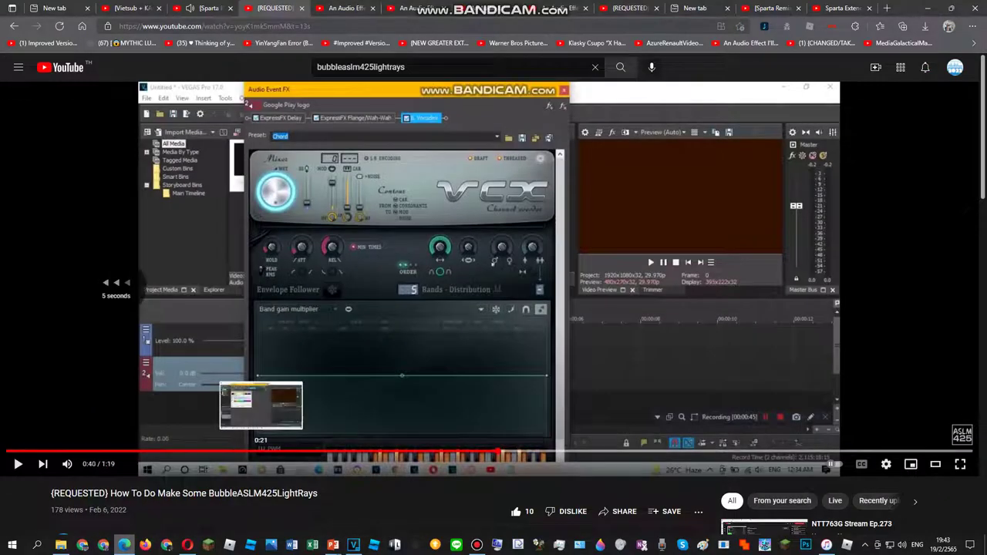
pyautogui.moveTo(261, 451); pyautogui.dragTo(121, 451)
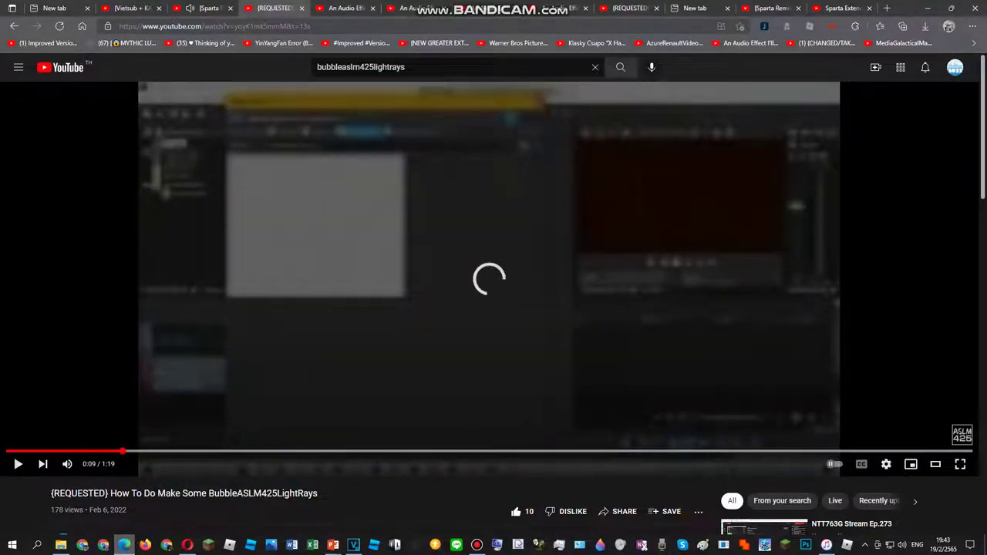
pyautogui.press('space')
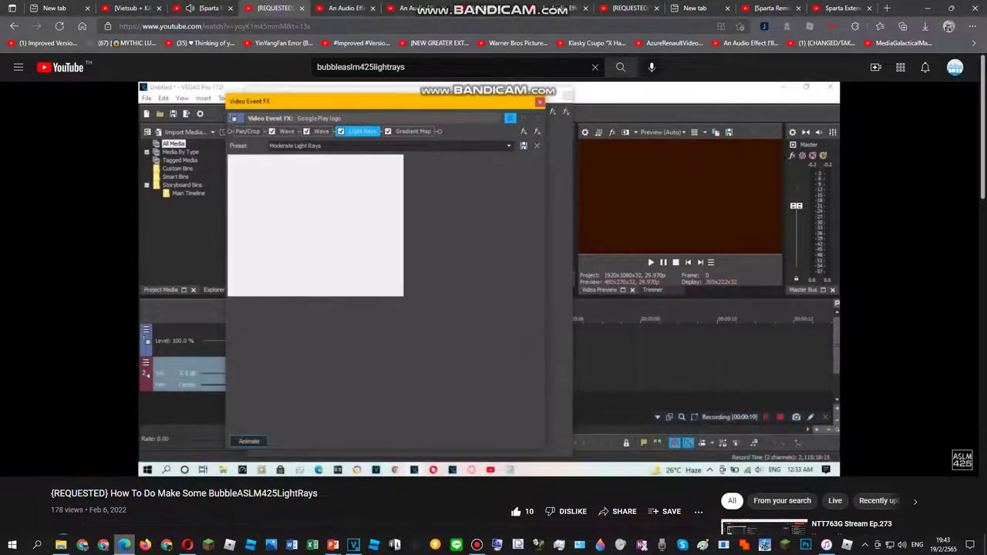
pyautogui.press('space')
# Back in VEGAS Pro, apply the Moderate Light Rays preset to the Light Rays effect and play the clip from 00:00:04.12
pyautogui.click(353, 545)
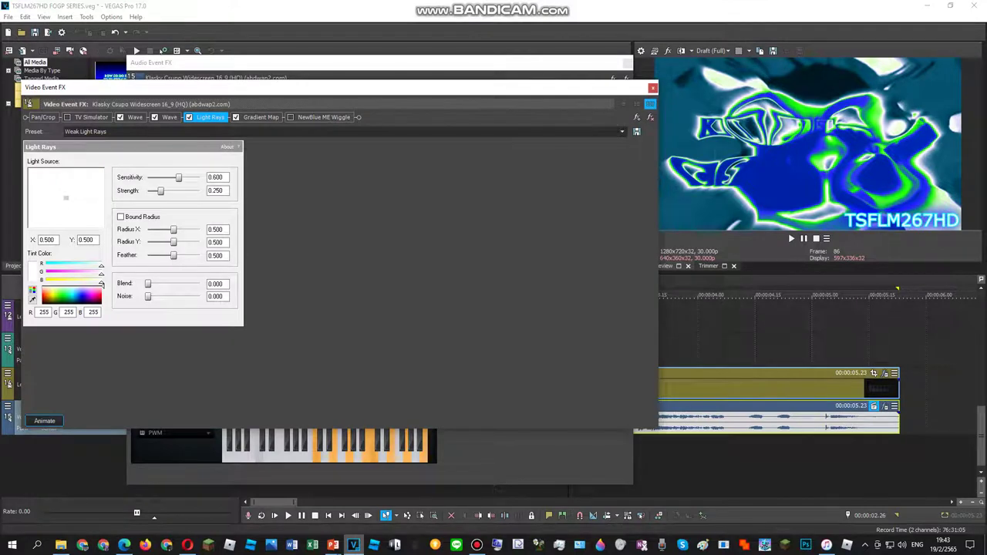
pyautogui.click(622, 132)
pyautogui.click(91, 148)
pyautogui.click(743, 463)
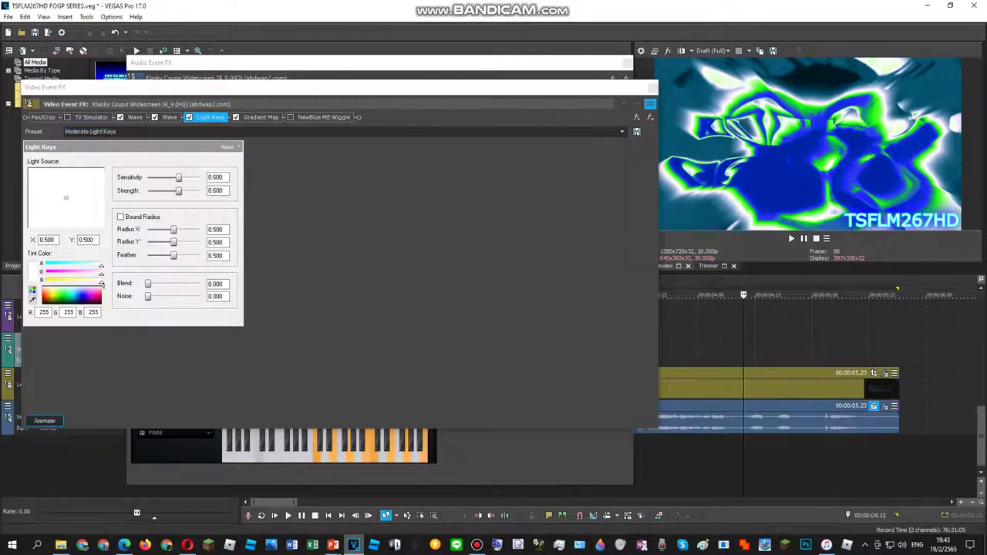
pyautogui.press('space')
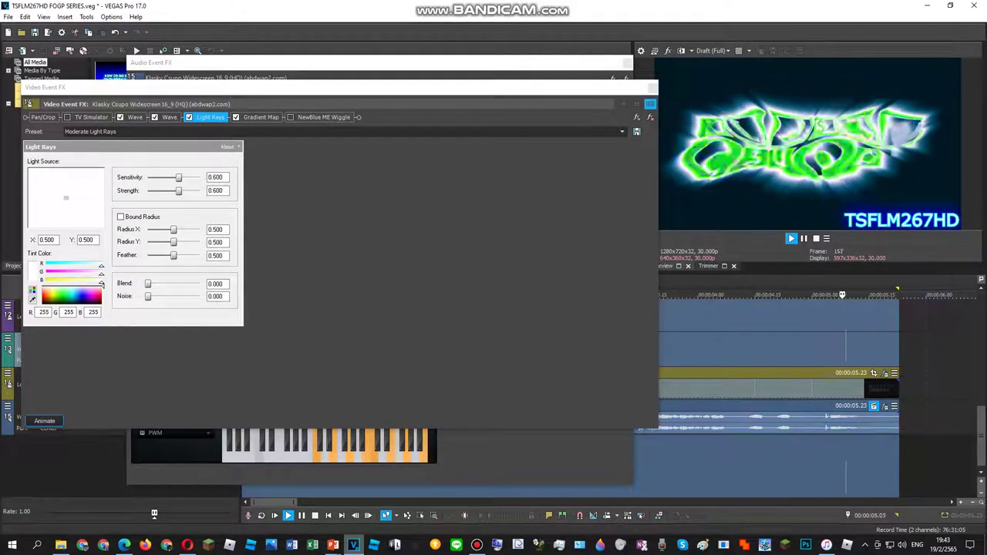
# Close the clip's Video Event FX and Audio Event FX windows and exit VEGAS Pro
pyautogui.click(379, 62)
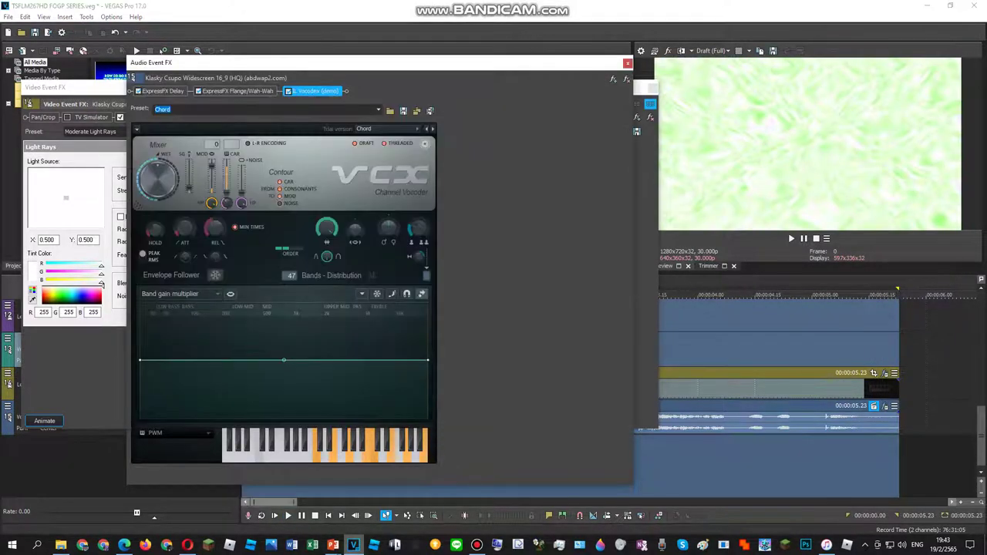
pyautogui.click(476, 544)
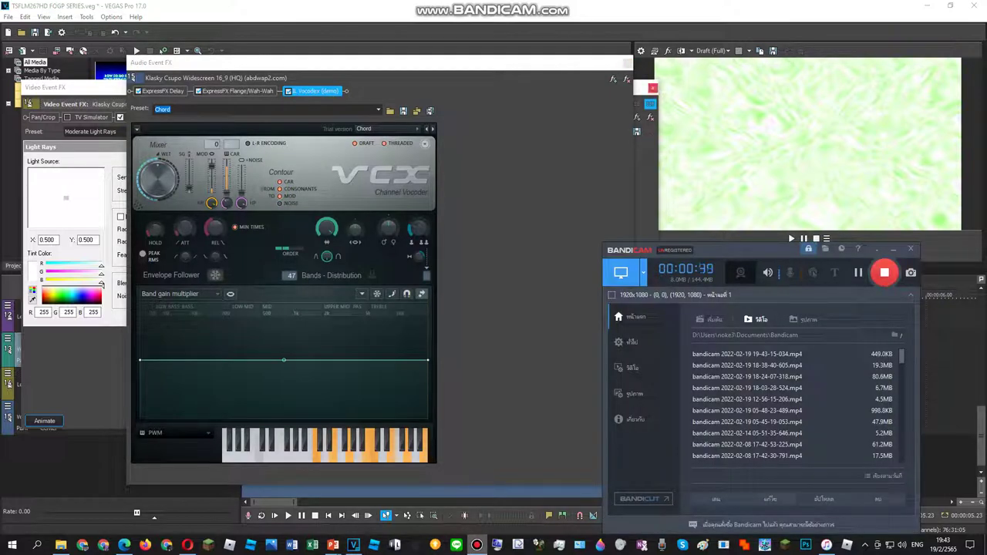
pyautogui.click(653, 88)
pyautogui.click(627, 63)
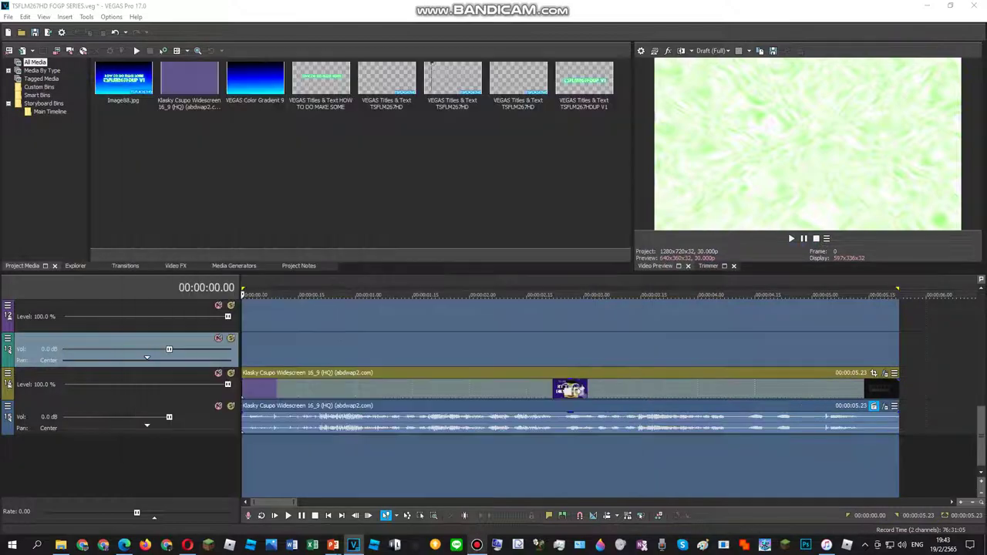
pyautogui.click(974, 6)
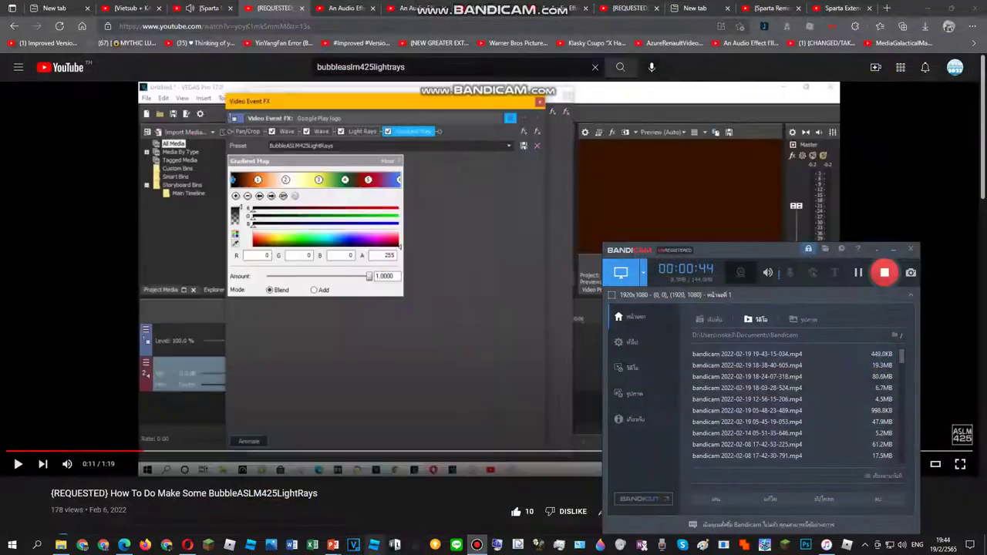
# Reopen the recent project TSFLM267HD FOGP SERIES.veg in VEGAS Pro and minimize the Bandicam window
pyautogui.rightClick(353, 545)
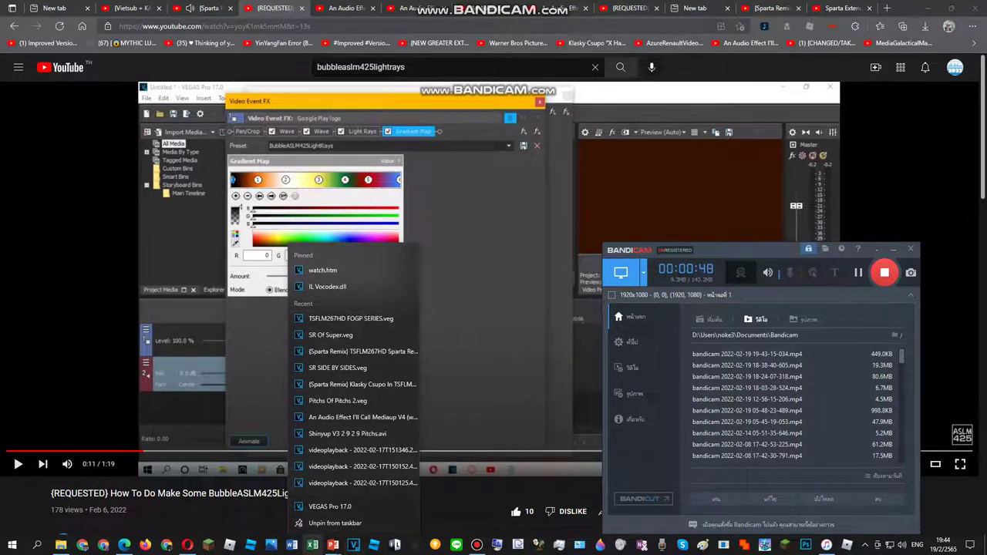
pyautogui.click(351, 319)
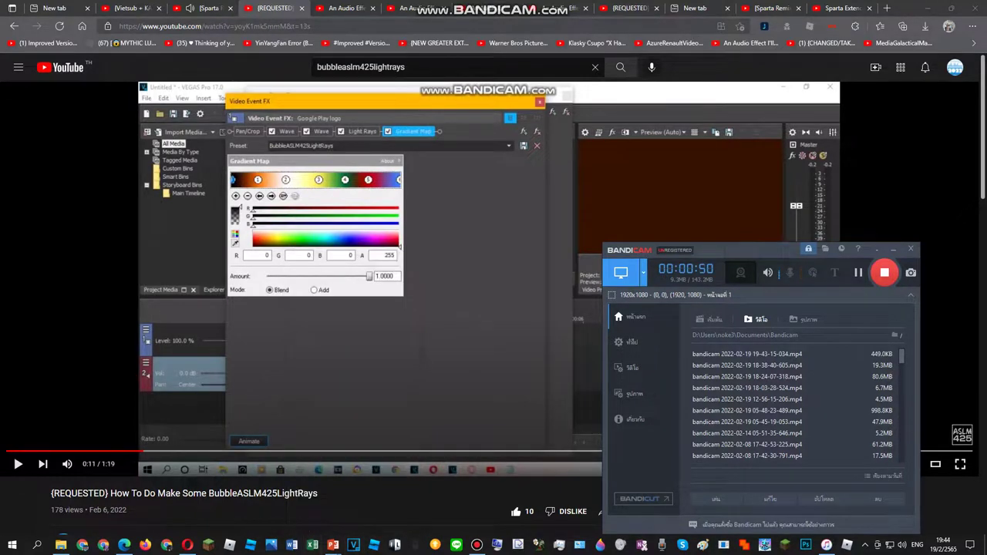
pyautogui.click(894, 250)
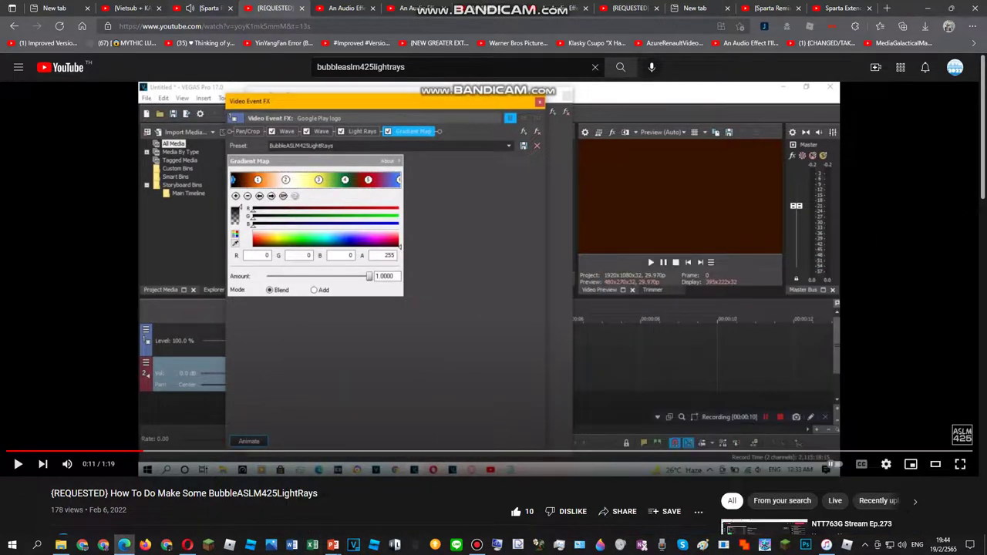
# Pause the Klasky Csupo in Discup V4 Sparta remix video and return to the BubbleASLM425LightRays video
pyautogui.click(204, 9)
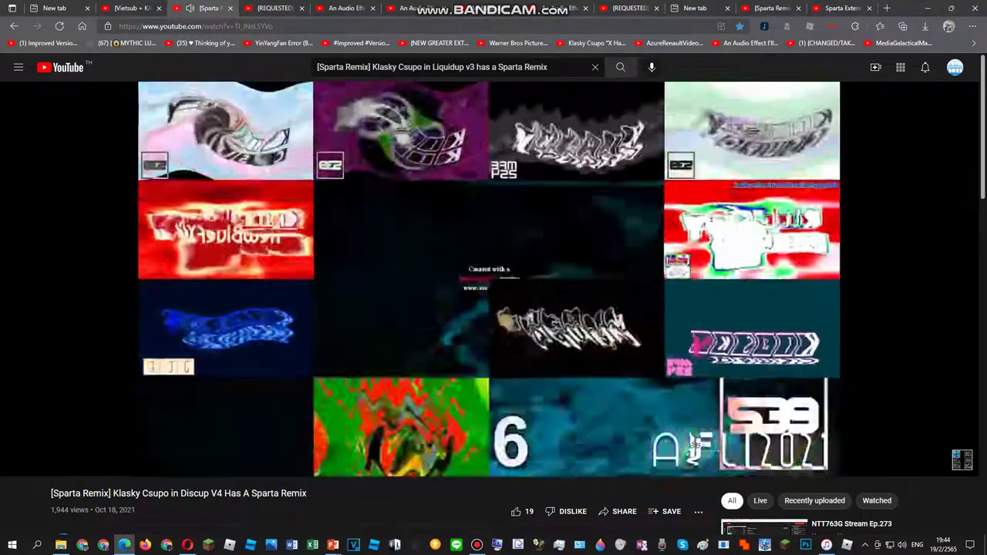
pyautogui.press('space')
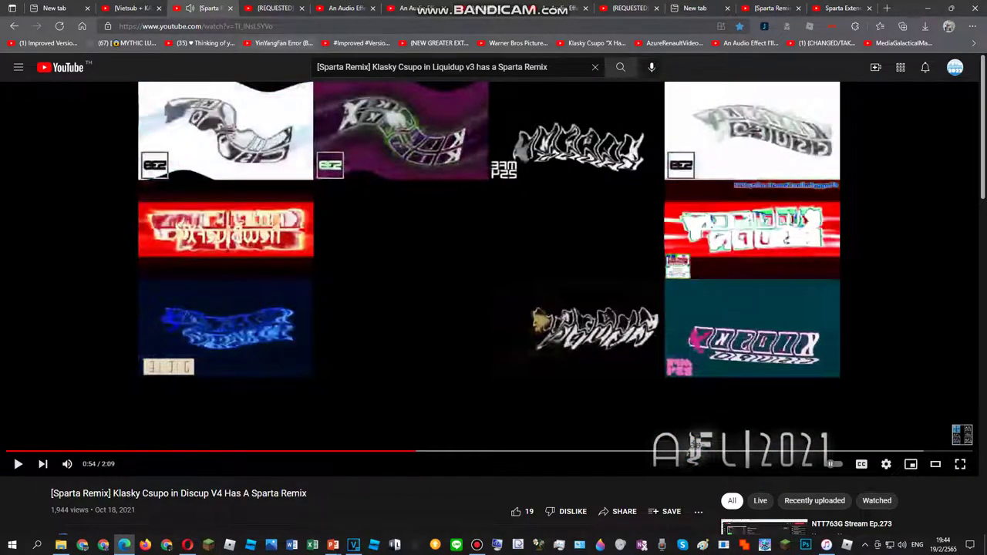
pyautogui.hotkey('ctrl', 'Tab')
pyautogui.hotkey('ctrl', 'Tab')
pyautogui.hotkey('ctrl', 'shift', 'Tab')
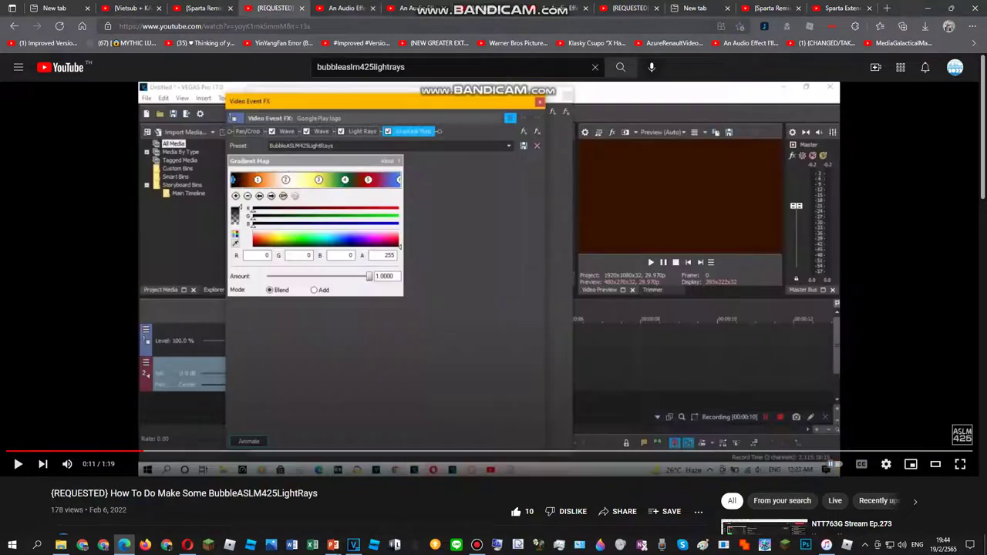
# Search YouTube for "how to make spectrelight"
pyautogui.doubleClick(361, 67)
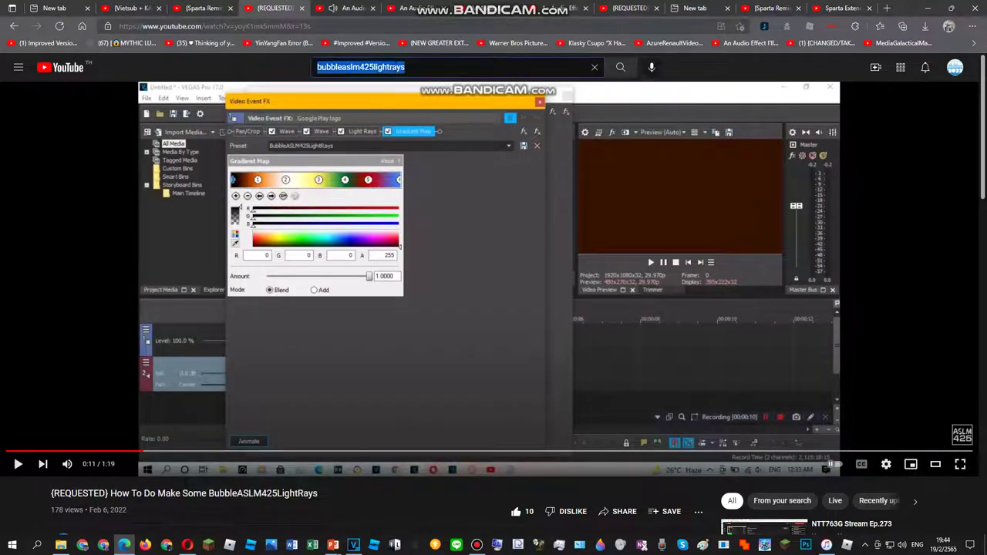
pyautogui.write('ho')
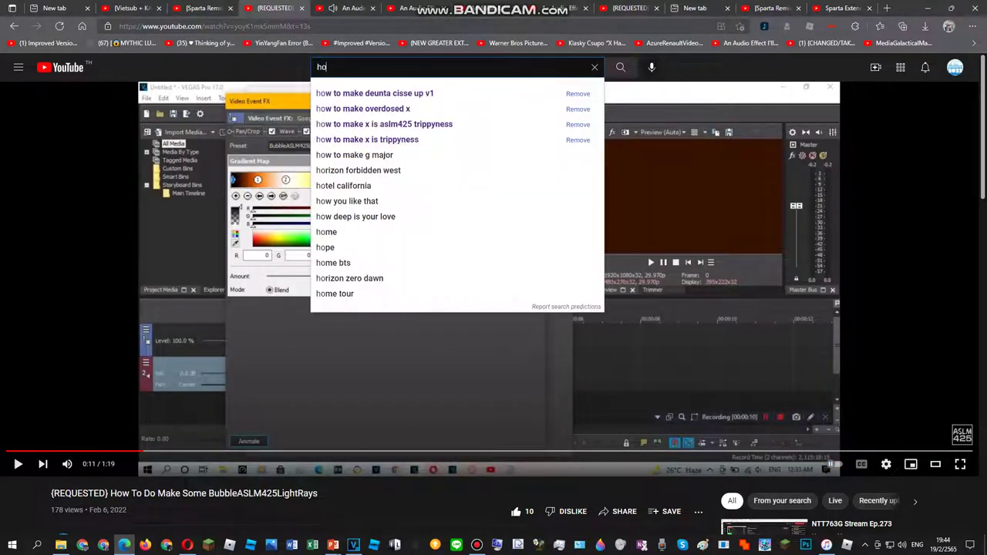
pyautogui.write('w t')
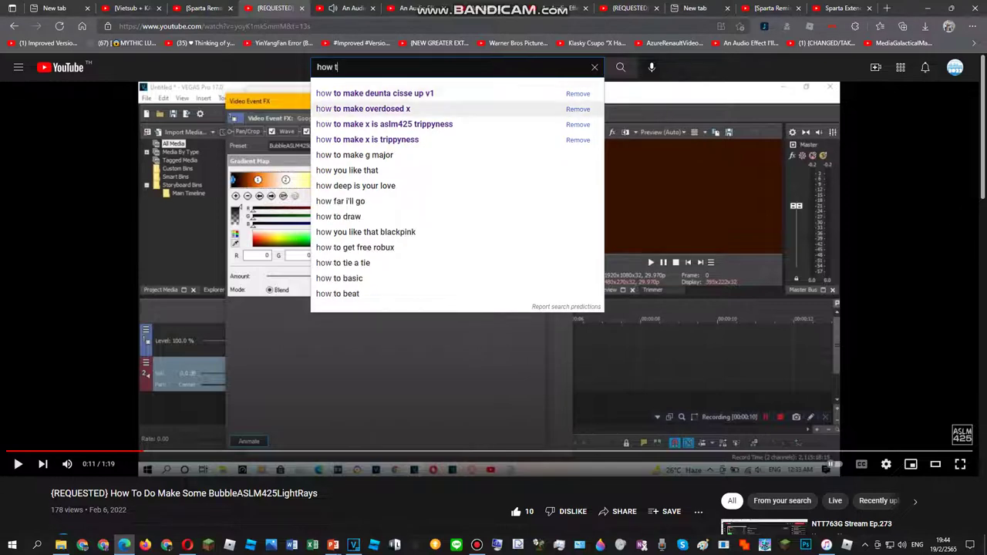
pyautogui.write('o make spe')
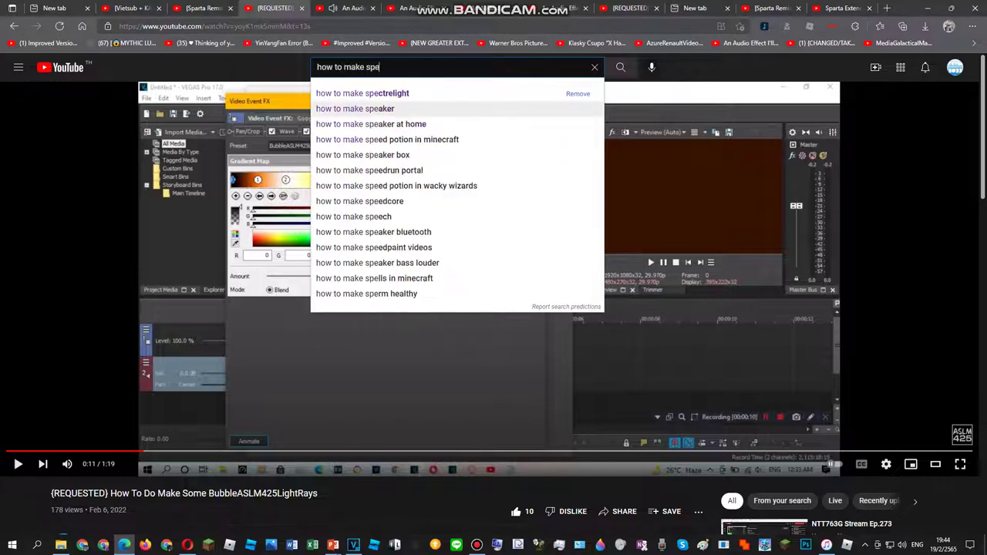
pyautogui.click(371, 94)
pyautogui.click(490, 8)
pyautogui.click(561, 9)
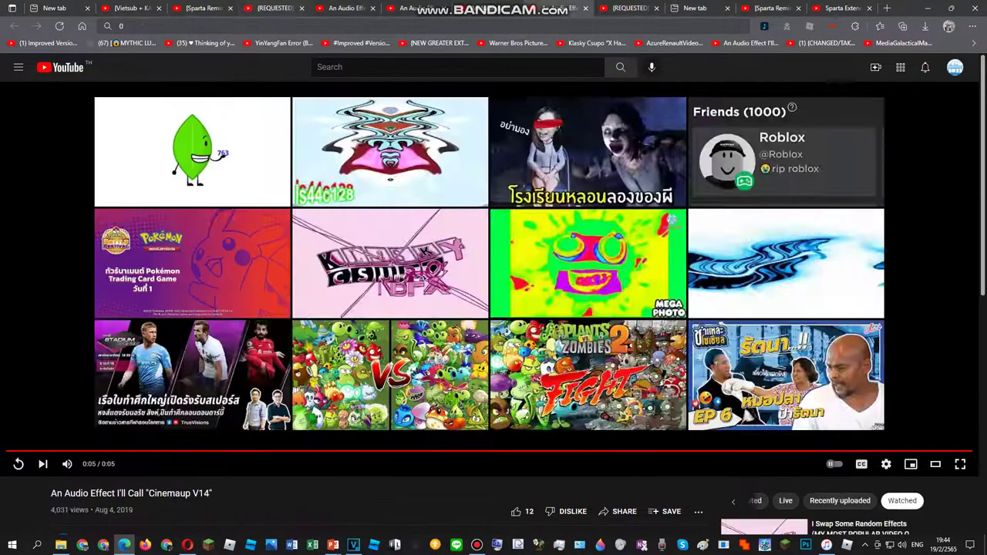
pyautogui.click(274, 9)
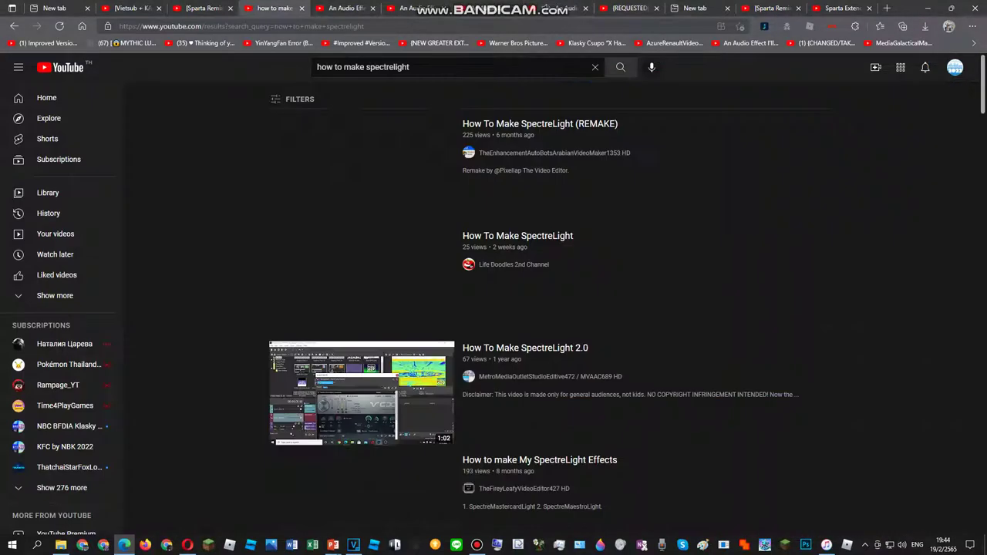
# Open the video How To Make SpectreLight 2.0 and pause it at about 0:42 to view its Vocodex settings
pyautogui.scroll(-2, 493, 309)
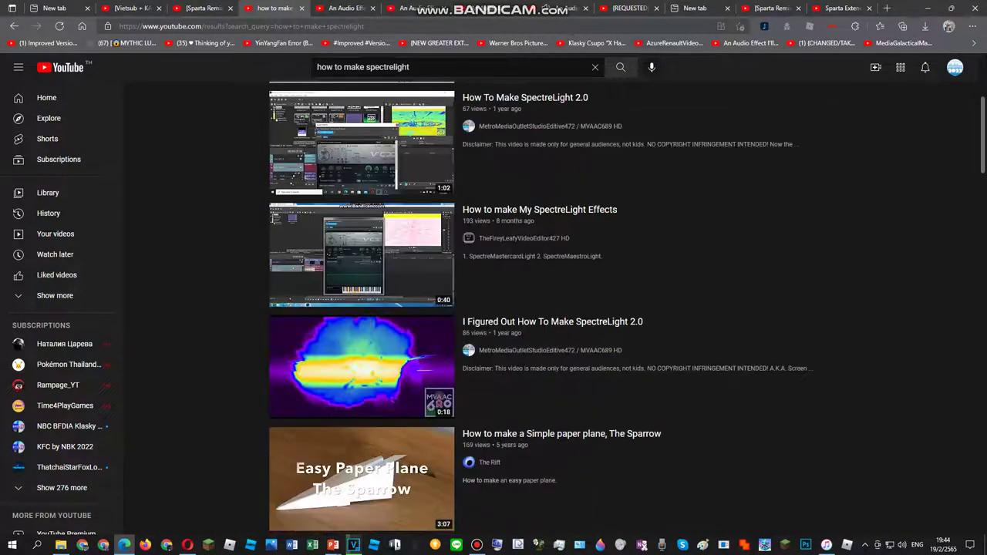
pyautogui.scroll(1, 493, 308)
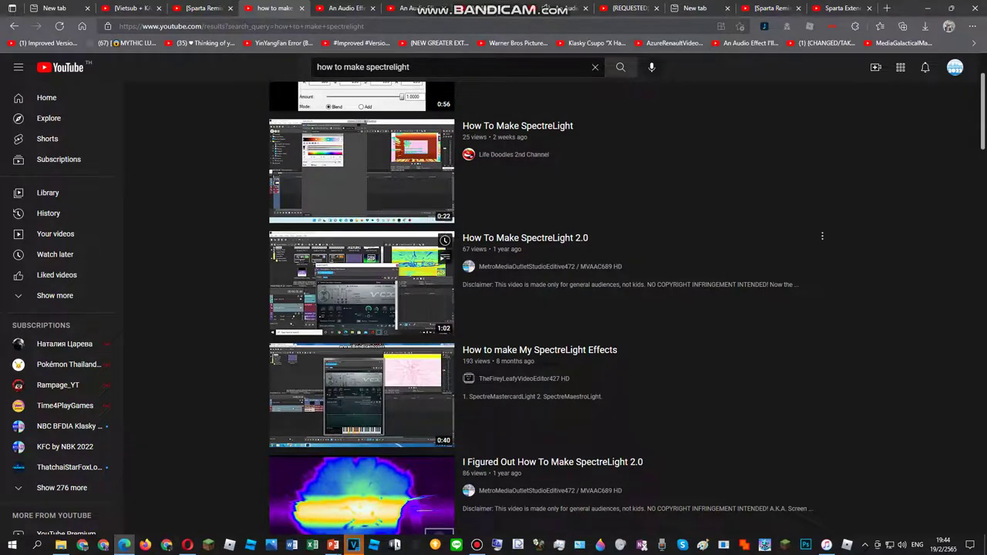
pyautogui.click(370, 283)
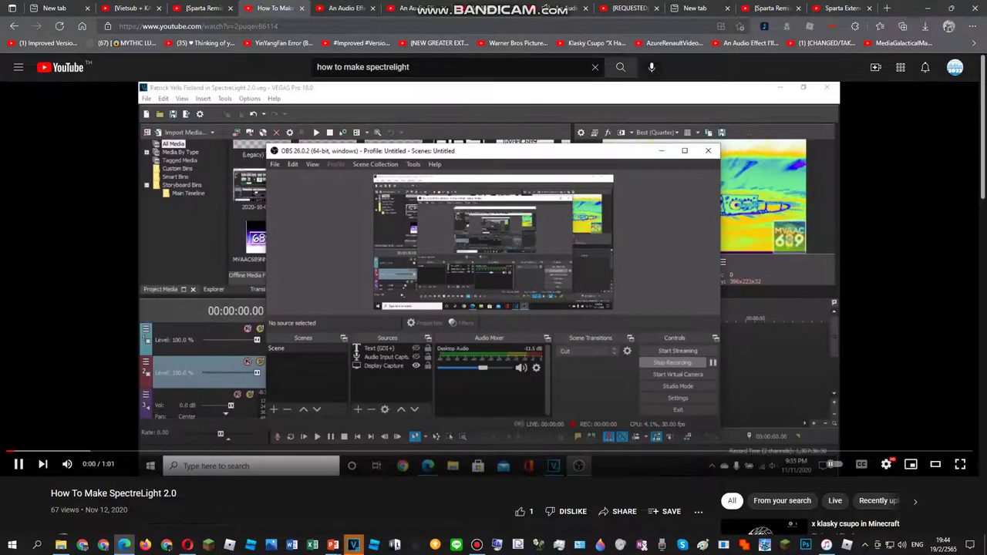
pyautogui.click(635, 451)
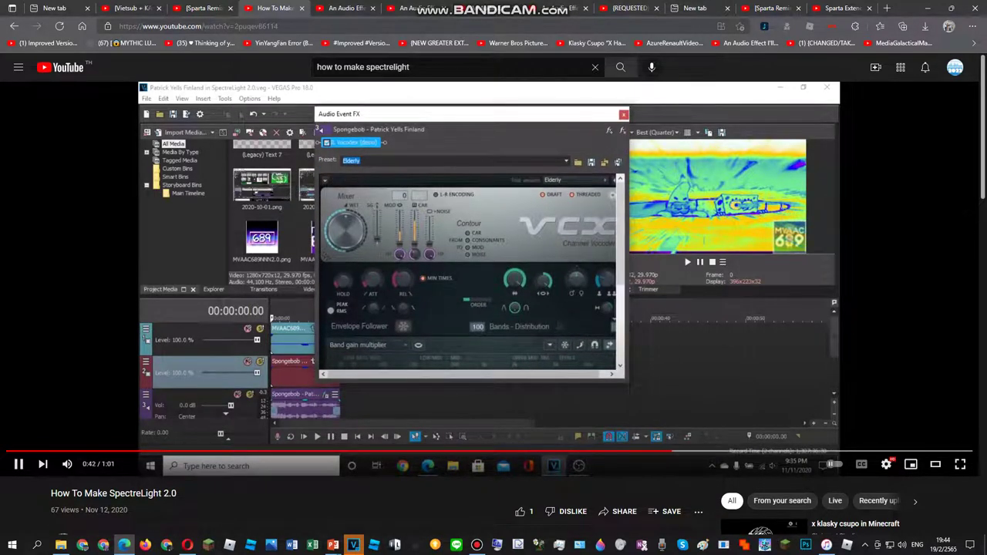
pyautogui.press('space')
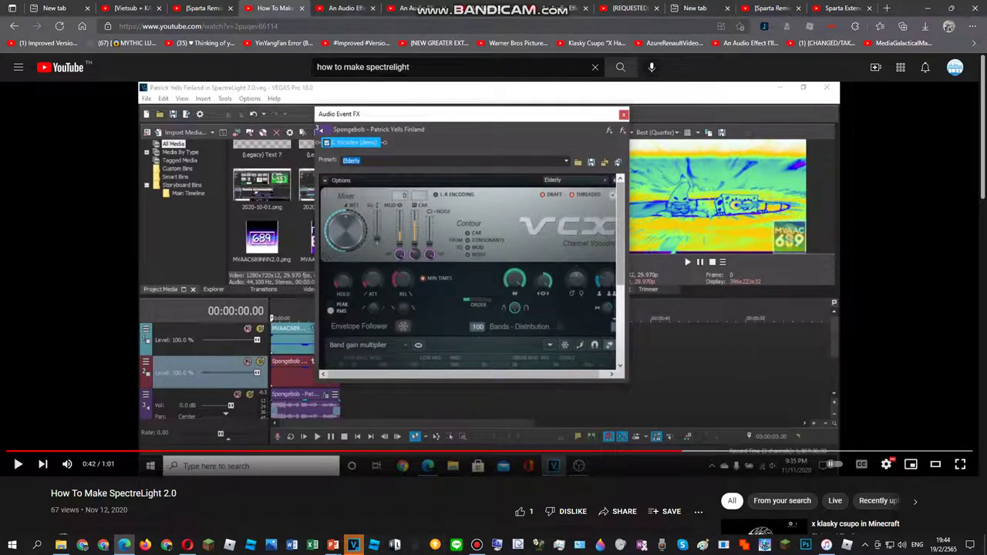
# Switch to the reopened VEGAS Pro project and place the cursor at 00:00:02.26 on the Klasky Csupo clip in a magnified timeline
pyautogui.click(354, 544)
pyautogui.click(557, 222)
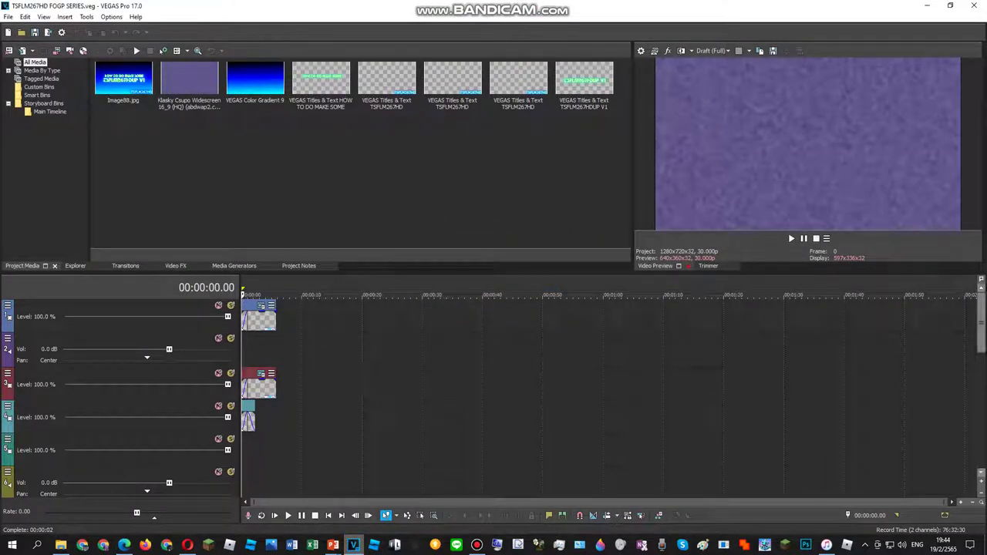
pyautogui.click(477, 545)
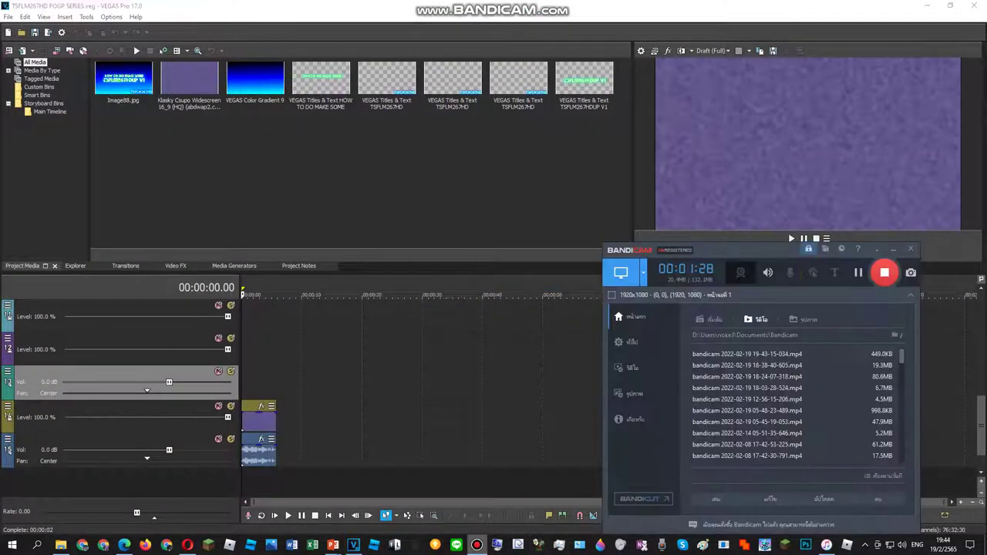
pyautogui.click(477, 545)
pyautogui.click(261, 382)
pyautogui.scroll(5, 261, 382)
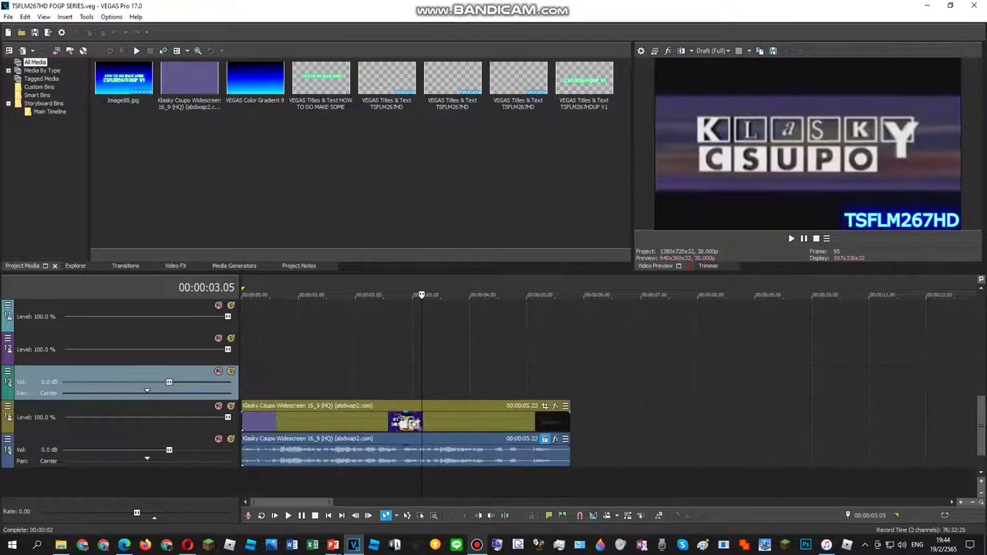
pyautogui.click(405, 382)
pyautogui.scroll(5, 405, 382)
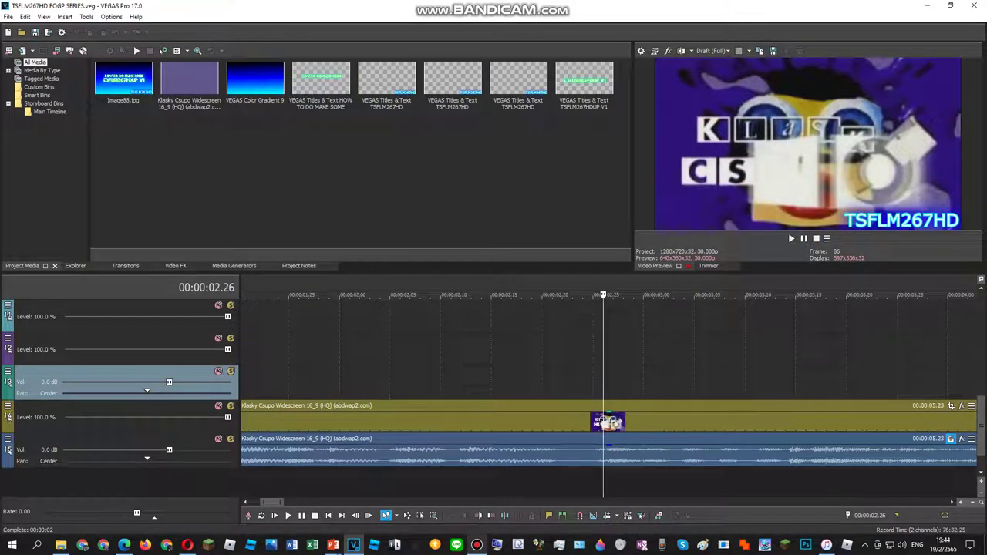
# Add the SpectreLight filter package to the Klasky Csupo video clip and dismiss the NewBlue registration dialog
pyautogui.rightClick(606, 421)
pyautogui.click(640, 192)
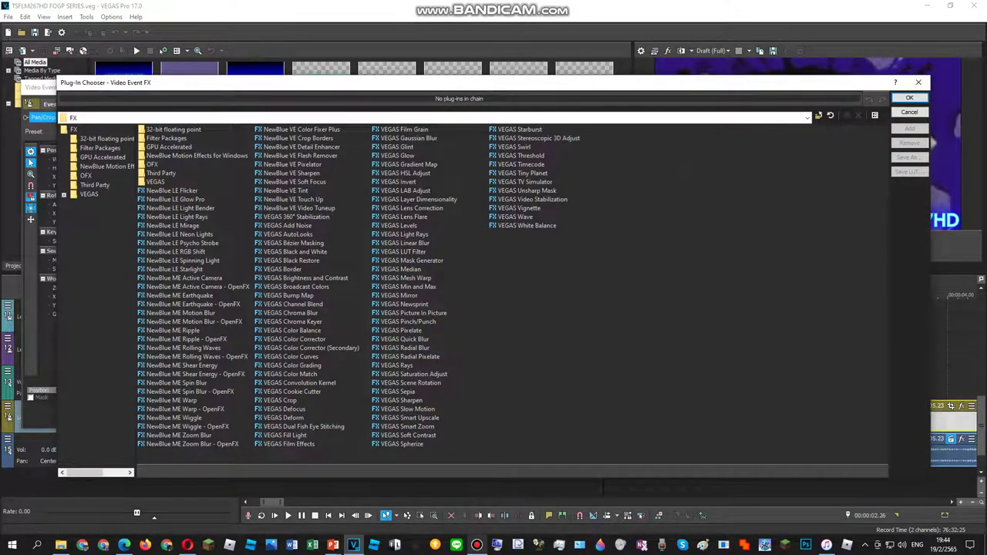
pyautogui.click(102, 157)
pyautogui.click(100, 147)
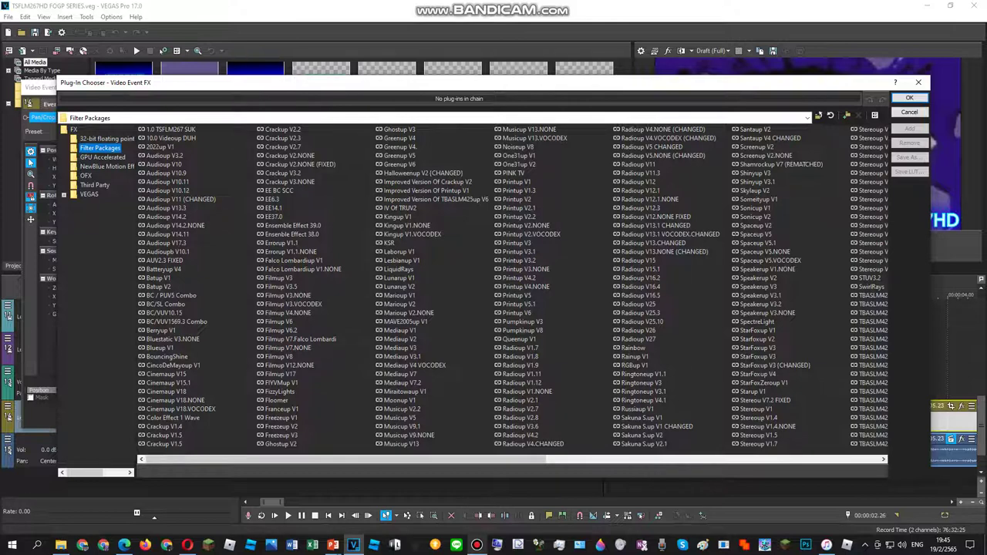
pyautogui.doubleClick(757, 321)
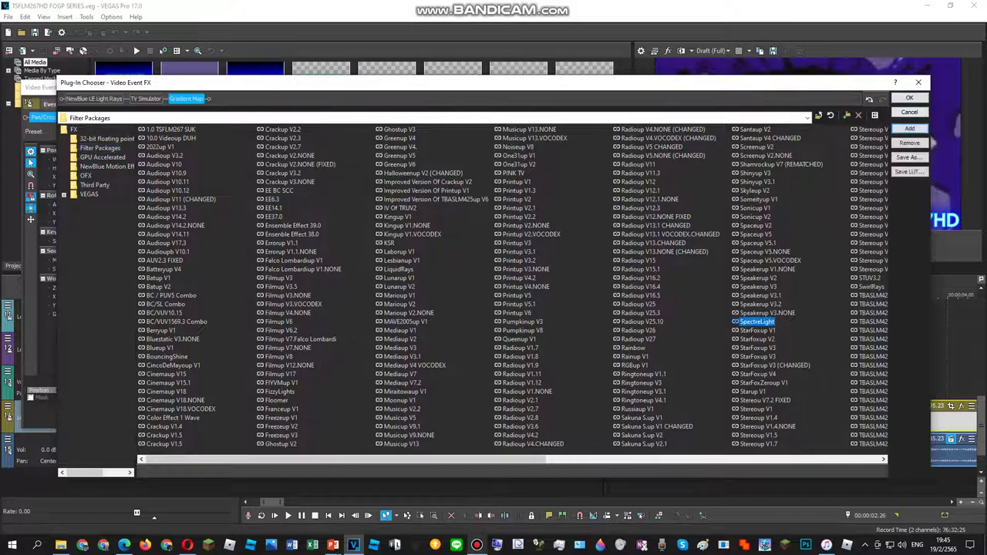
pyautogui.click(909, 98)
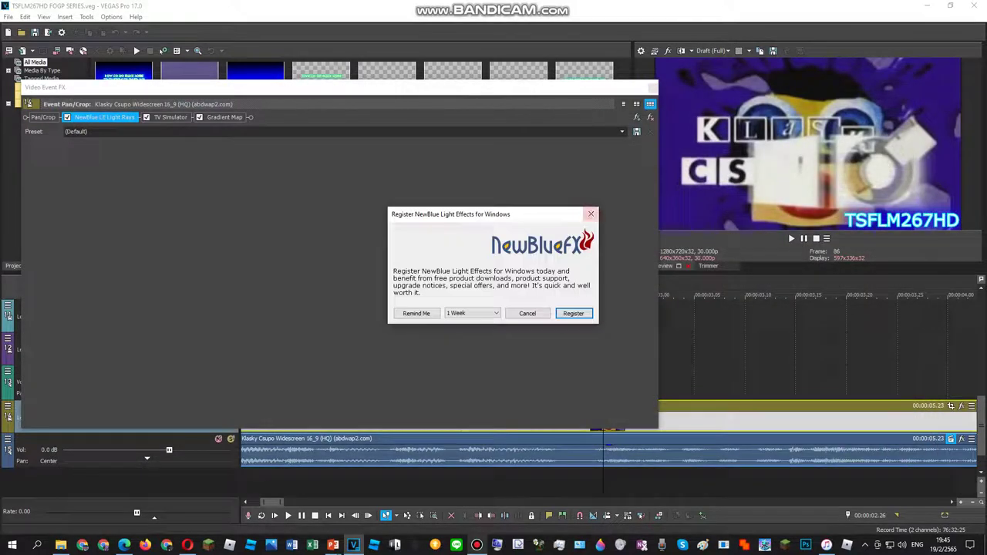
pyautogui.click(591, 213)
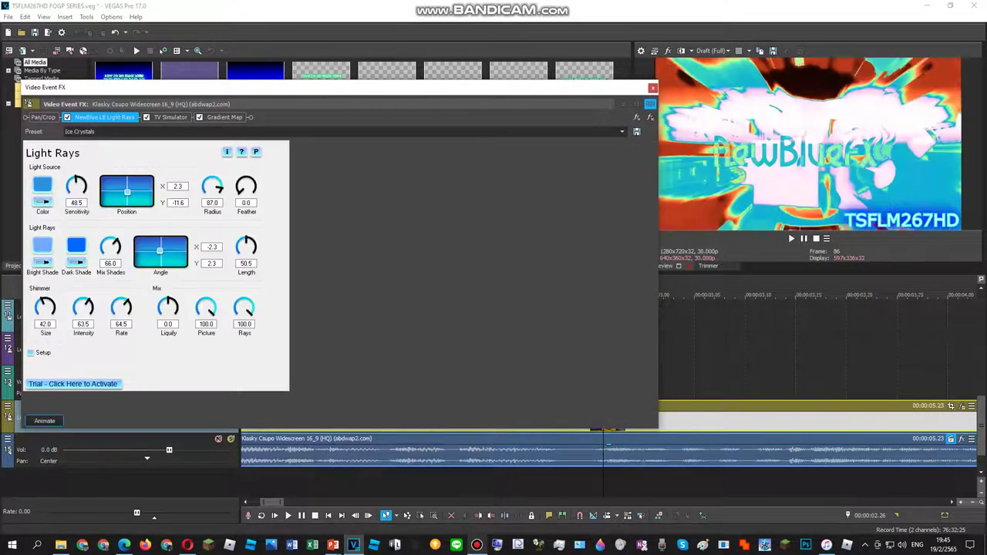
# Load the SpectreTSFLM267Light preset in the Gradient Map effect, step through its gradient points, and close the video effects
pyautogui.click(170, 118)
pyautogui.click(224, 117)
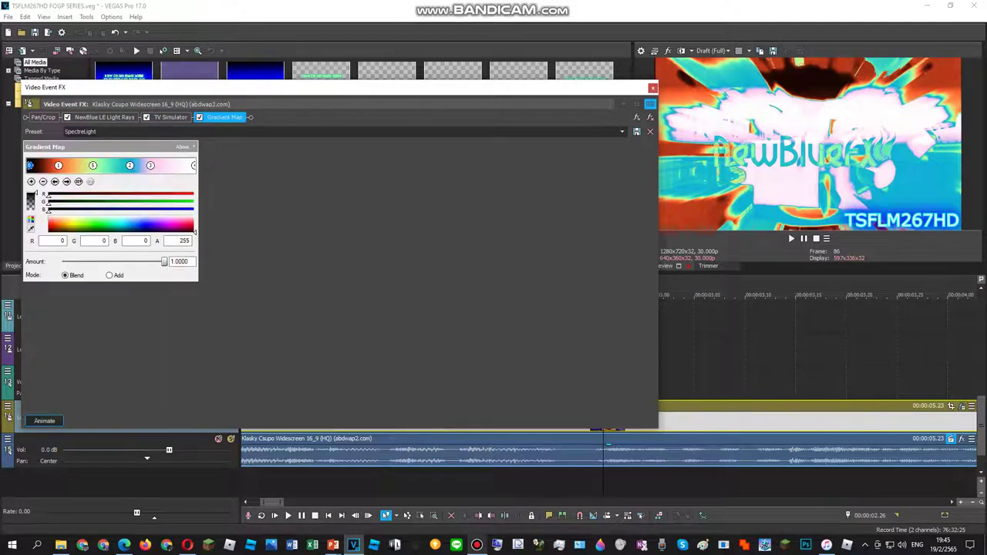
pyautogui.click(623, 132)
pyautogui.click(94, 148)
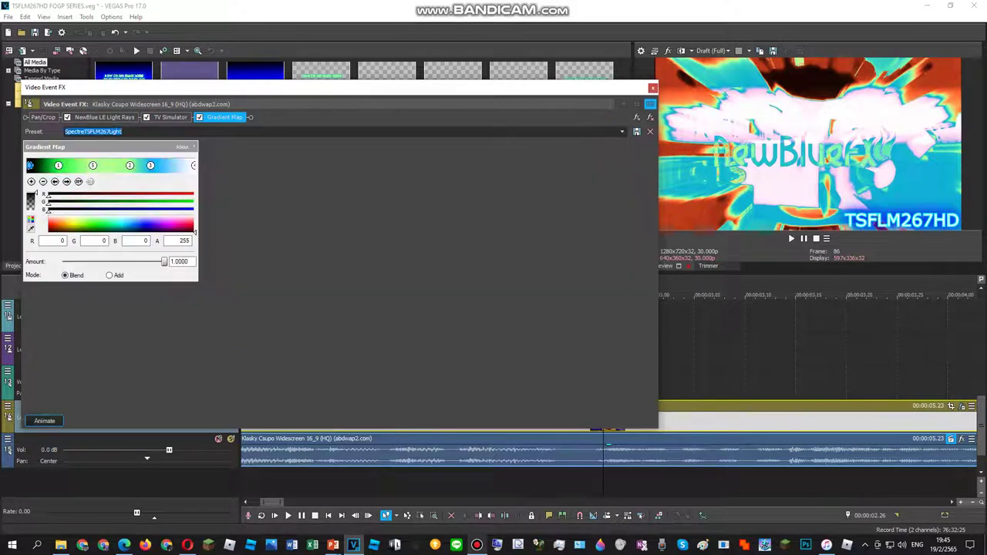
pyautogui.click(67, 182)
pyautogui.click(67, 182)
pyautogui.click(67, 182)
pyautogui.click(67, 182)
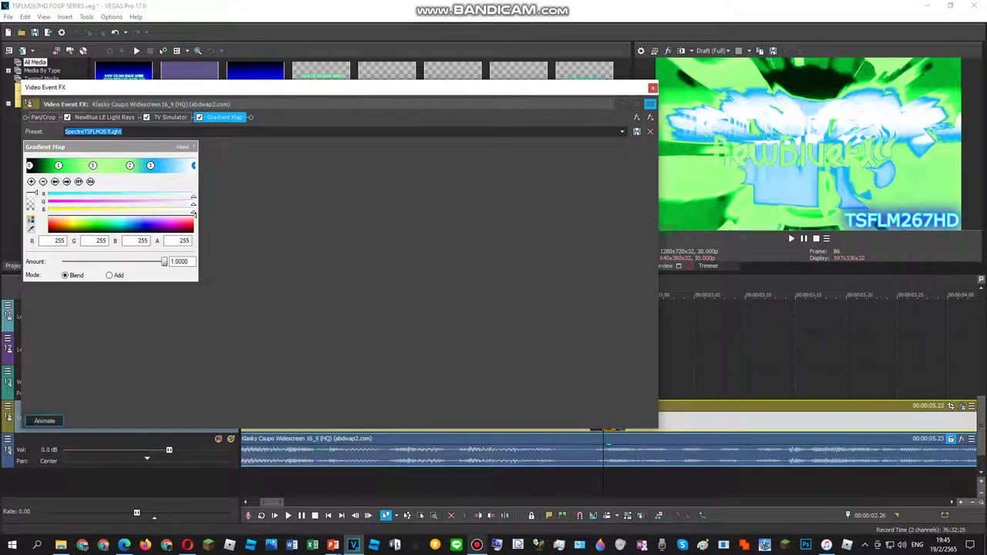
pyautogui.click(653, 88)
pyautogui.doubleClick(623, 382)
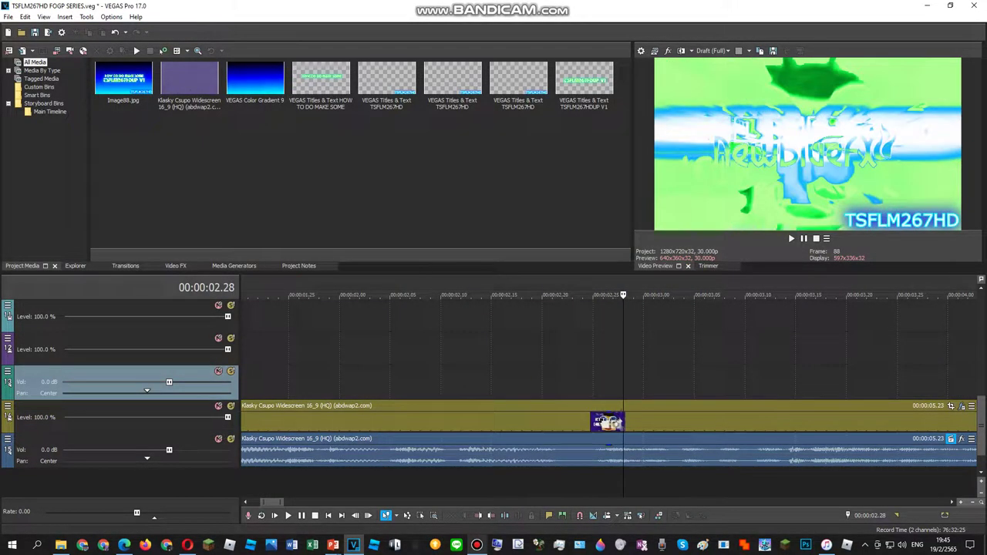
# Add the IL Vocodex (demo) effect to the Klasky Csupo audio clip and load its Elderly preset
pyautogui.rightClick(646, 453)
pyautogui.click(649, 174)
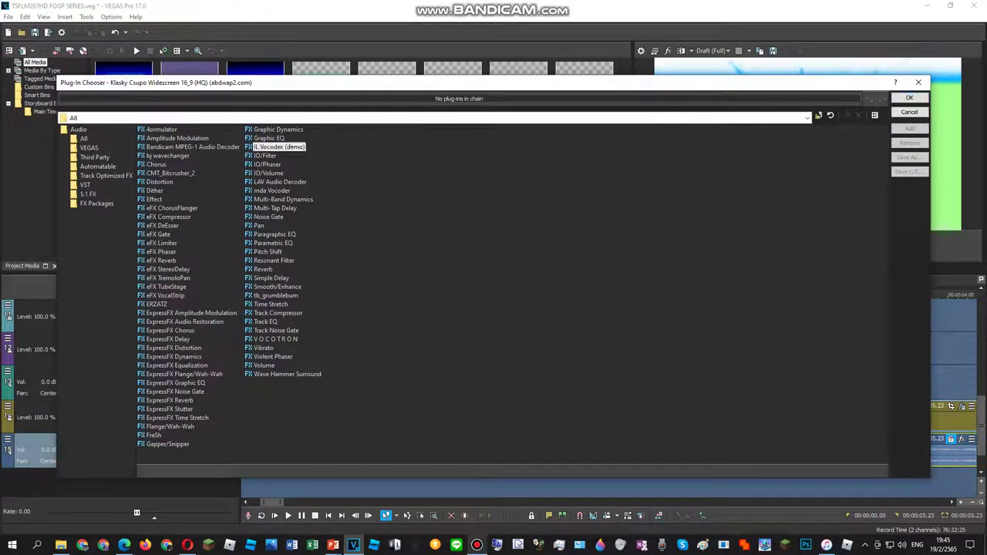
pyautogui.doubleClick(279, 147)
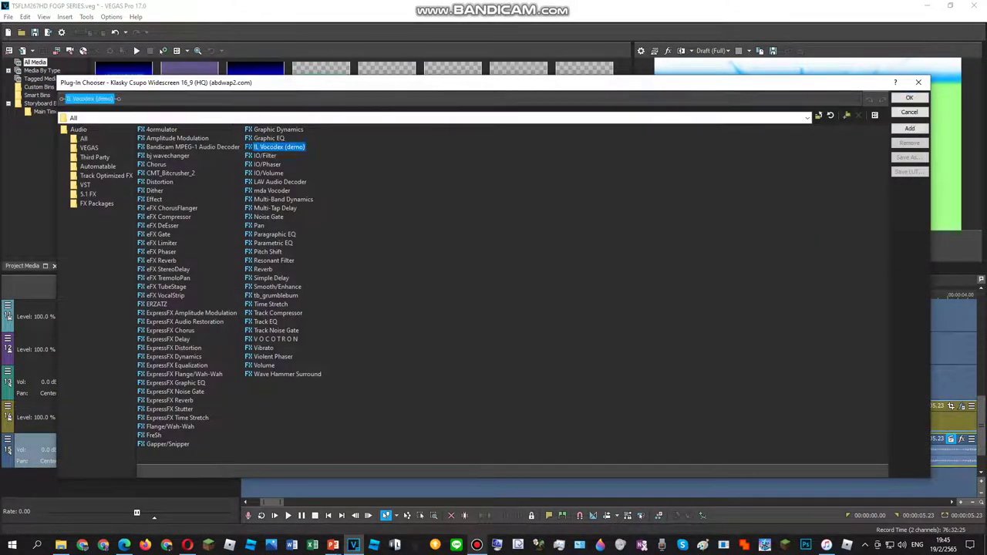
pyautogui.click(910, 98)
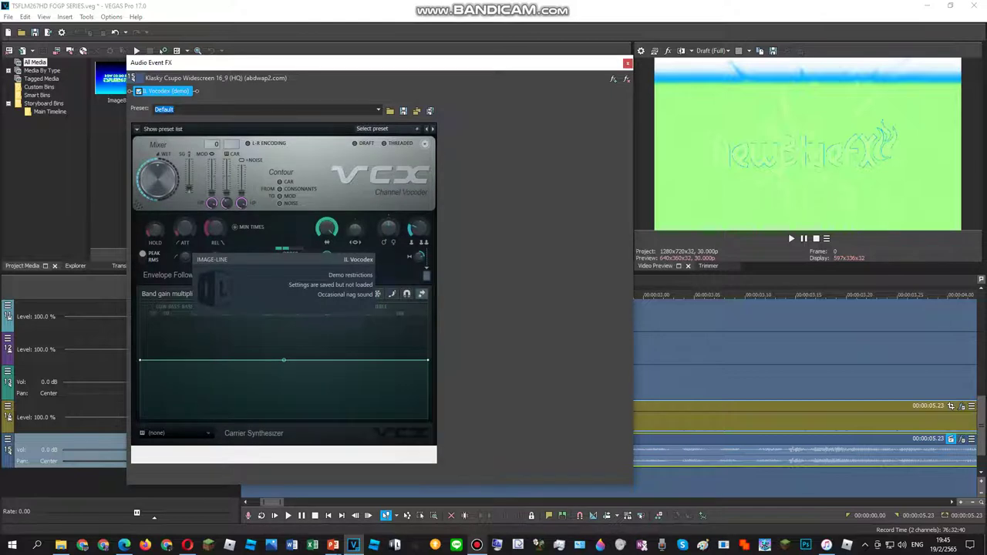
pyautogui.click(392, 129)
pyautogui.click(386, 233)
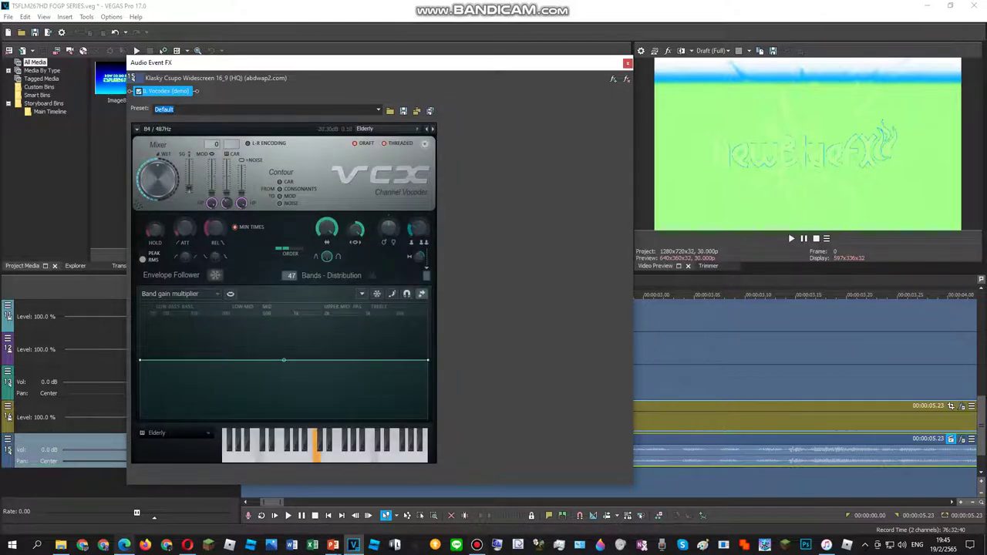
# Compare with the SpectreLight 2.0 video's Vocodex settings, set Vocodex to 100 bands, and choose the Machine carrier
pyautogui.click(124, 544)
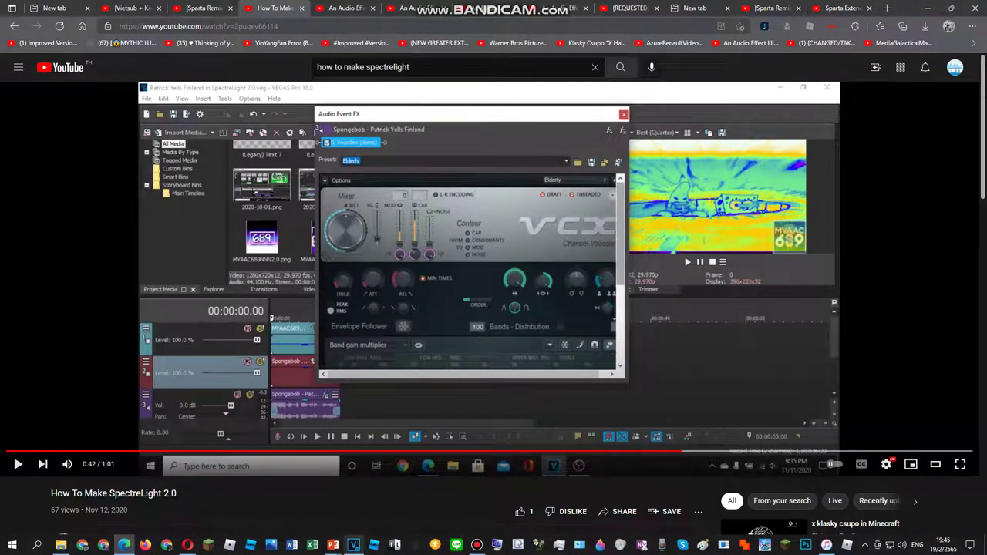
pyautogui.click(353, 545)
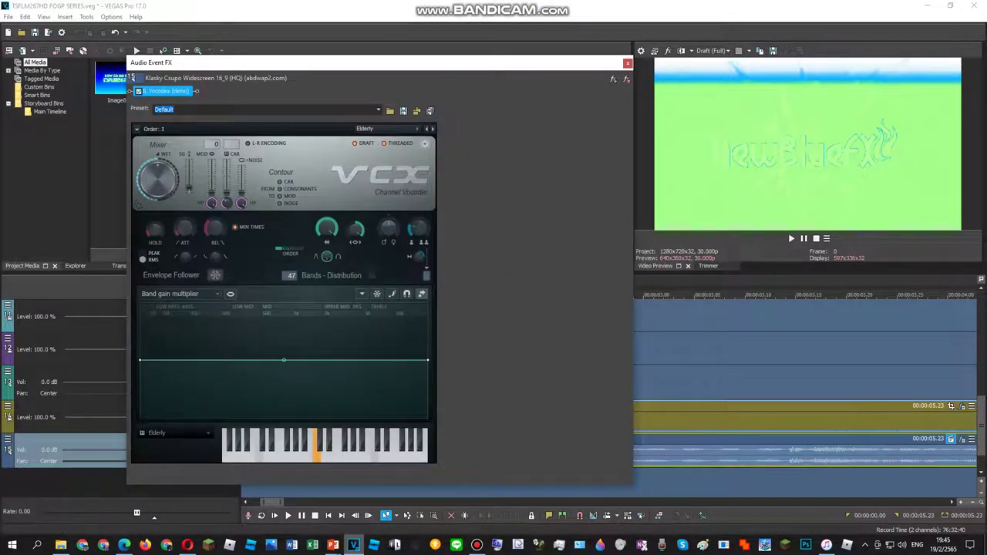
pyautogui.moveTo(290, 275); pyautogui.dragTo(290, 265)
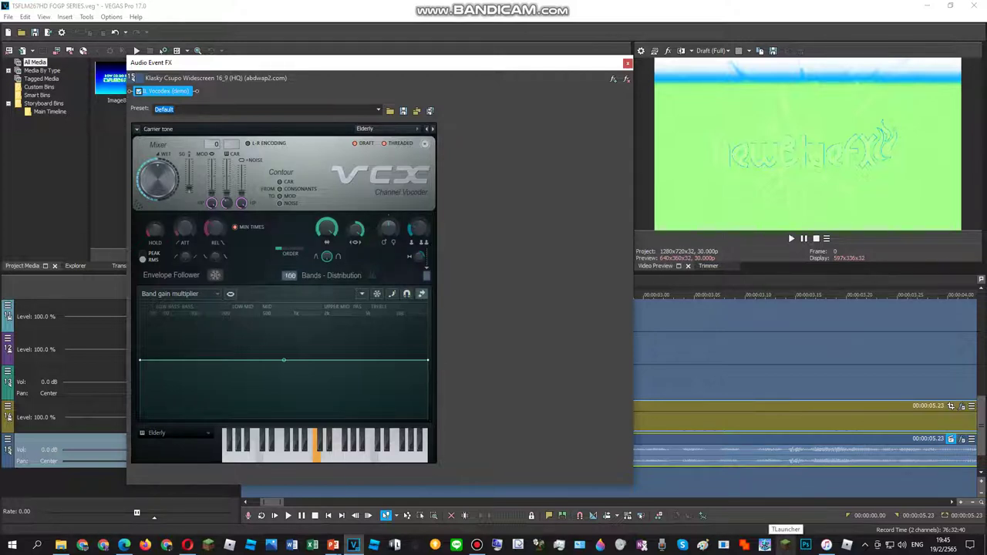
pyautogui.click(179, 433)
pyautogui.click(259, 454)
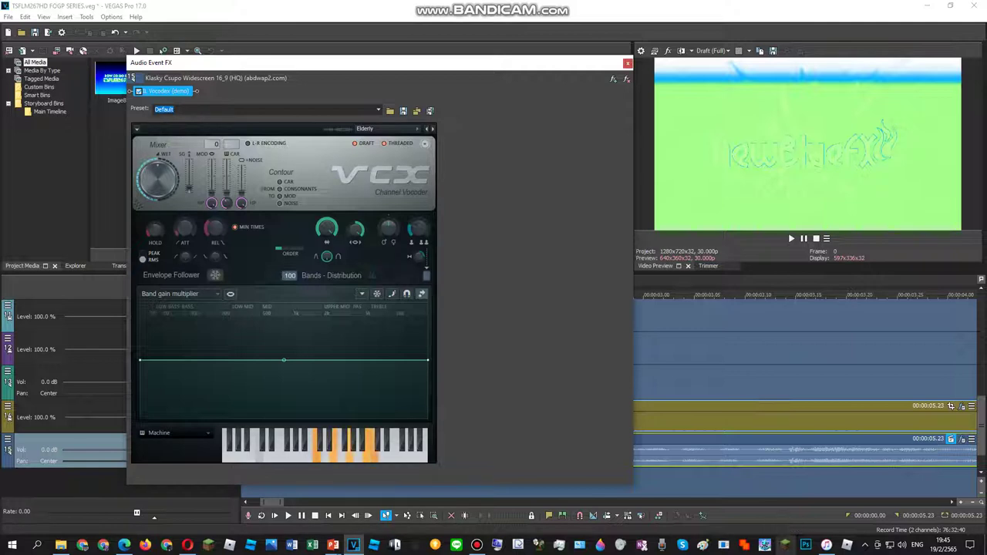
# Play back the Klasky Csupo clip to preview the combined video and Vocodex effects
pyautogui.doubleClick(802, 349)
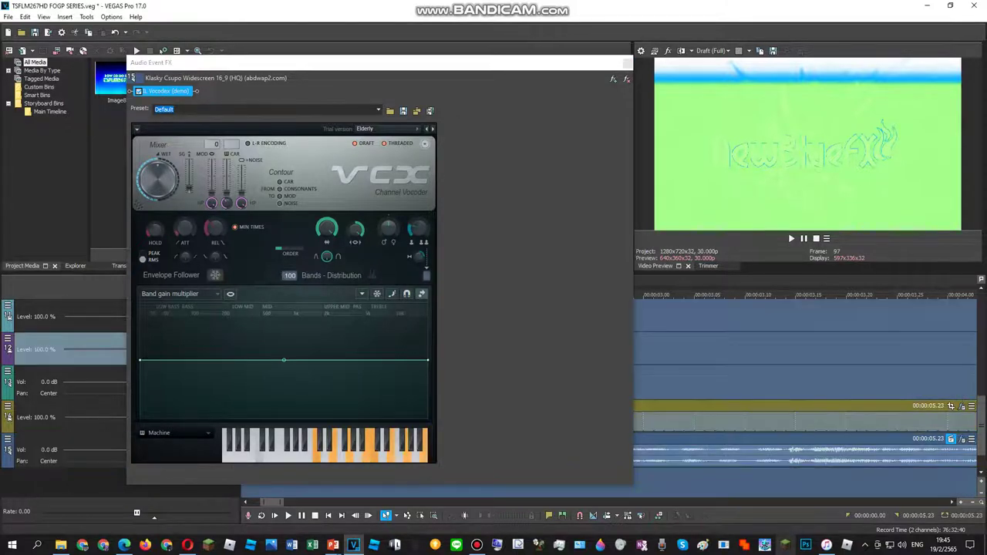
pyautogui.press('space')
pyautogui.scroll(-5, 802, 349)
pyautogui.scroll(2, 802, 349)
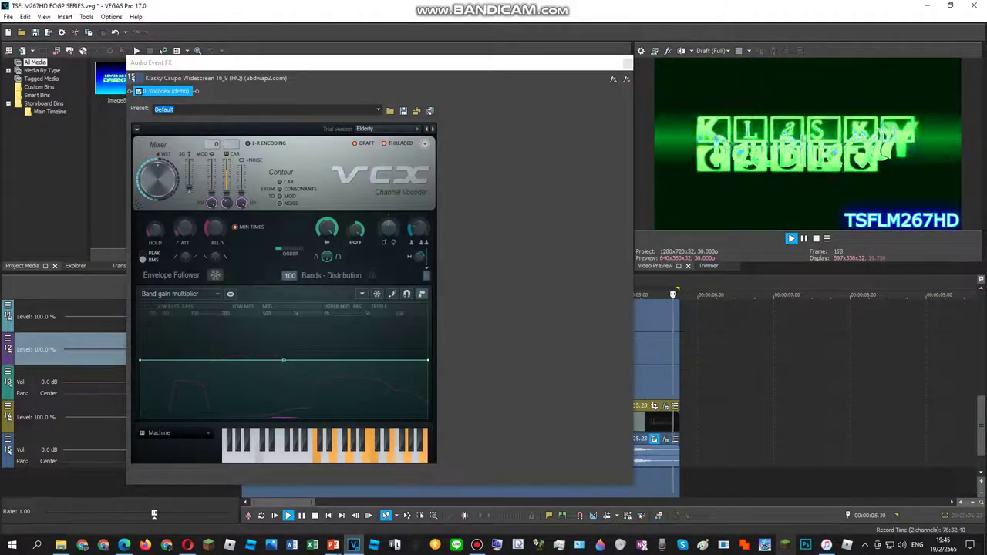
pyautogui.press('space')
pyautogui.click(477, 544)
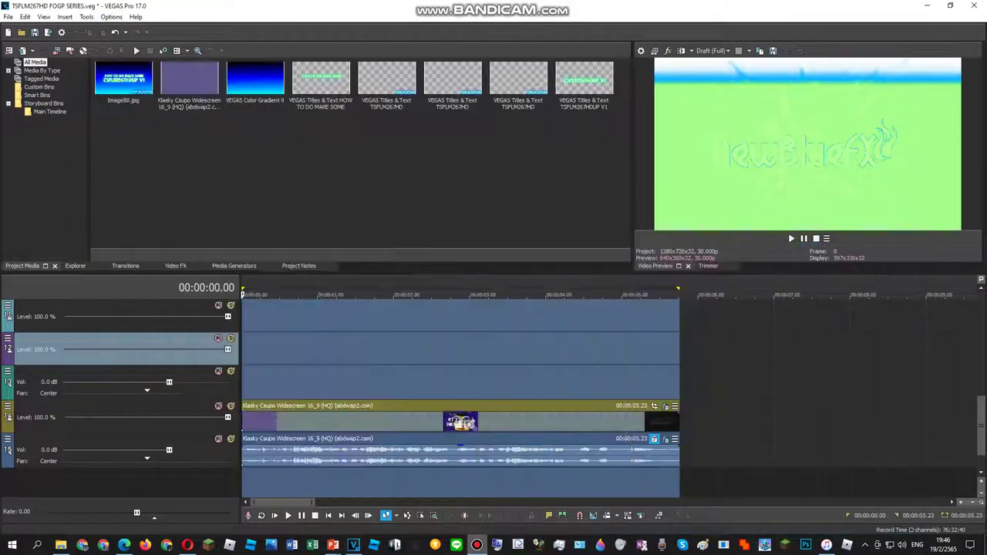
pyautogui.rightClick(383, 422)
pyautogui.click(416, 124)
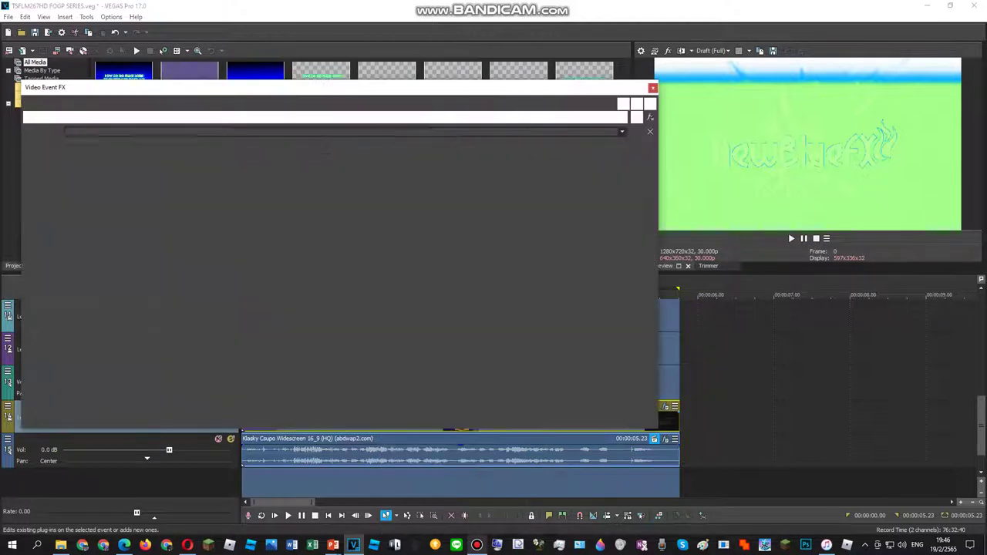
pyautogui.click(654, 88)
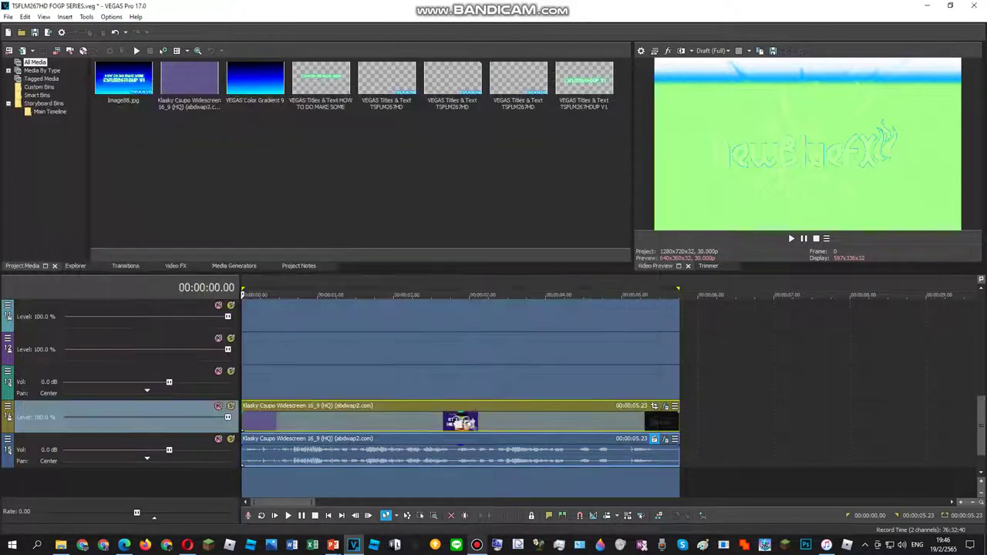
# Close VEGAS Pro and search YouTube for "how to make shutterlightrays"
pyautogui.click(974, 5)
pyautogui.click(528, 216)
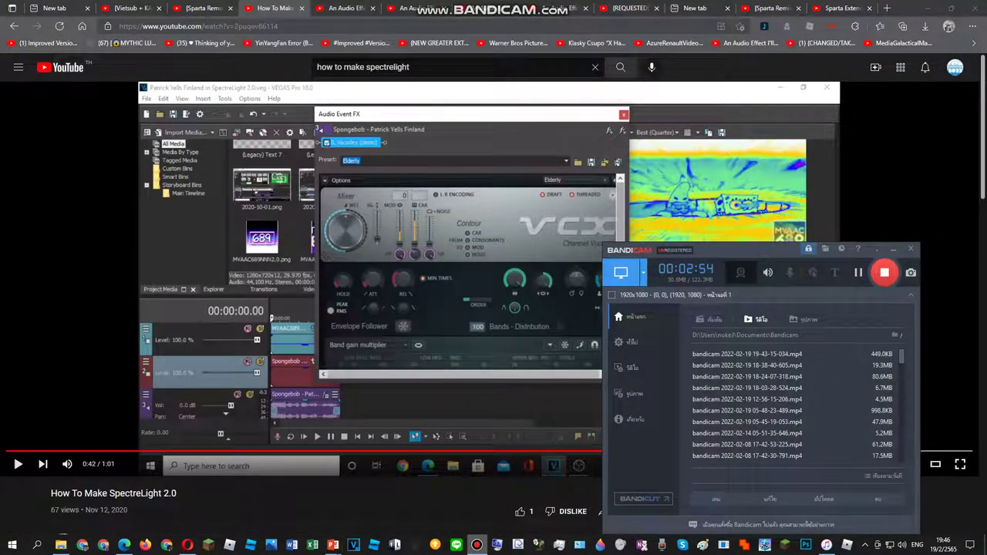
pyautogui.moveTo(412, 67); pyautogui.dragTo(370, 67)
pyautogui.write('hu')
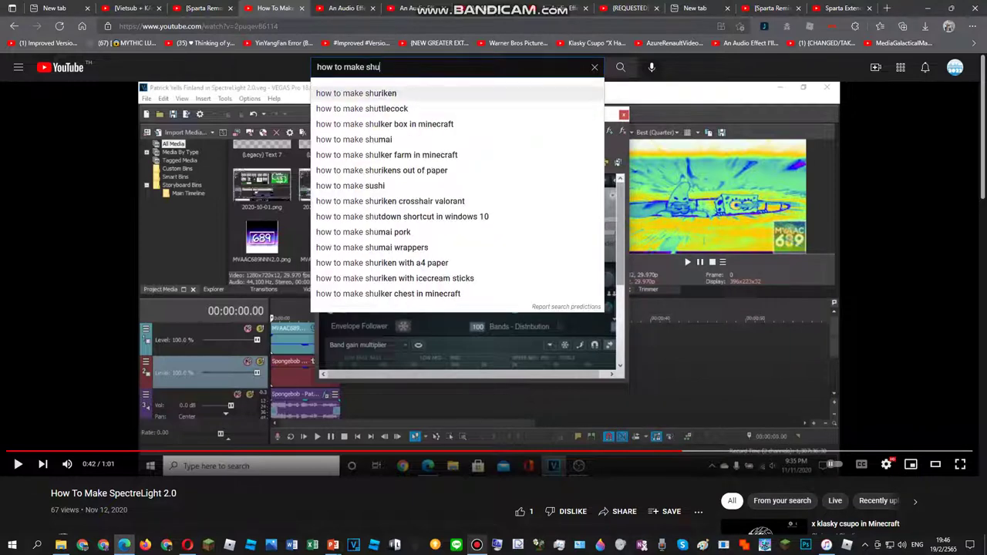
pyautogui.write('tterlight')
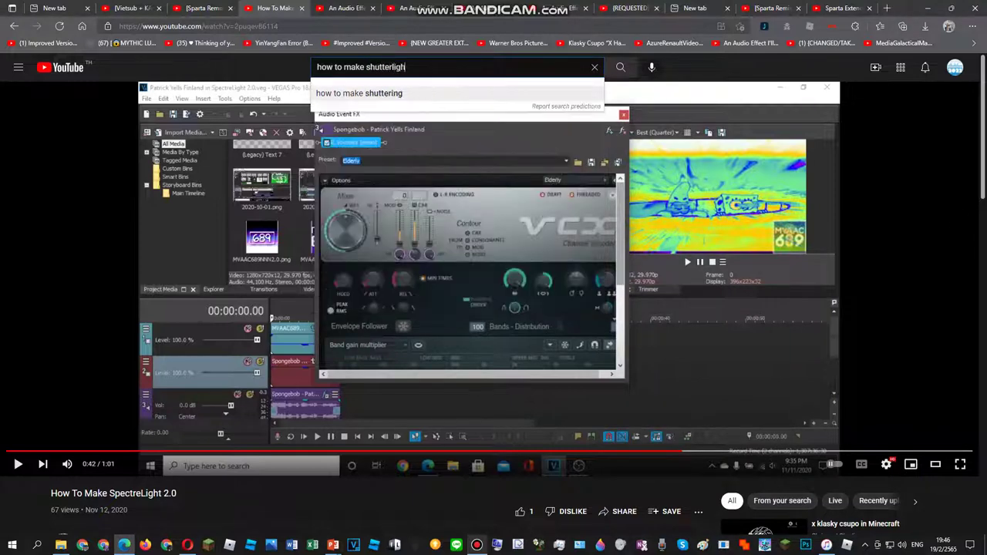
pyautogui.write('rays')
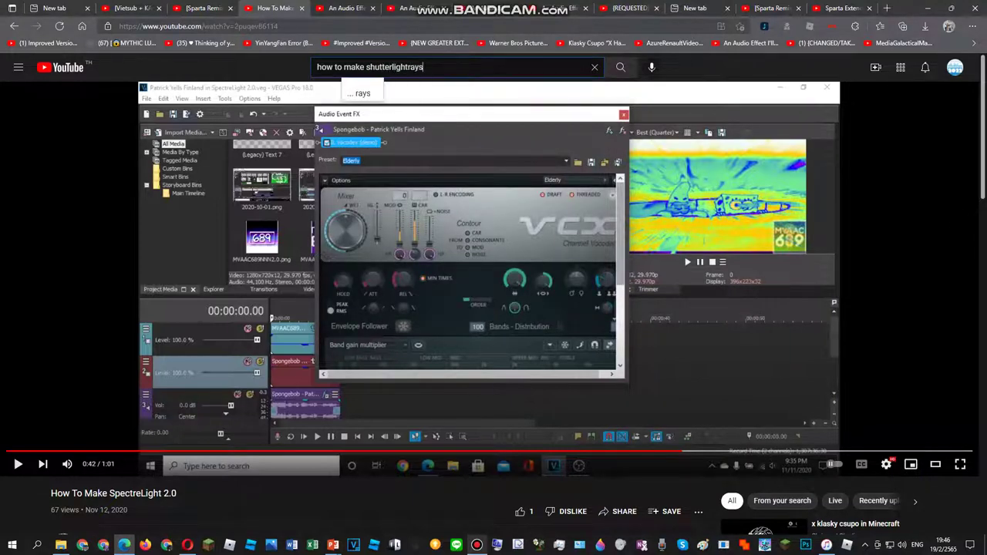
pyautogui.press('Return')
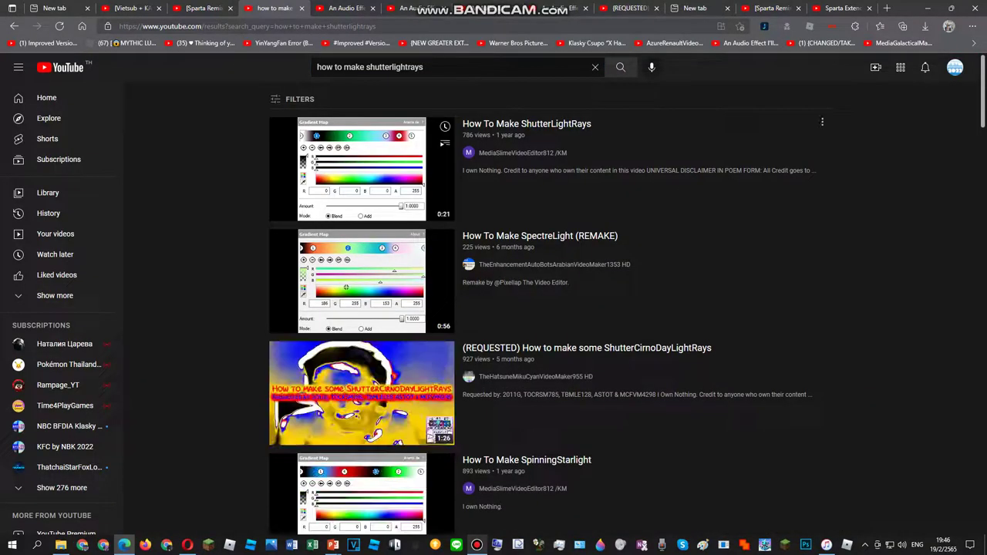
# Open the video How To Make ShutterLightRays, skip ahead to its Vocodex settings, and return to the search results
pyautogui.click(526, 123)
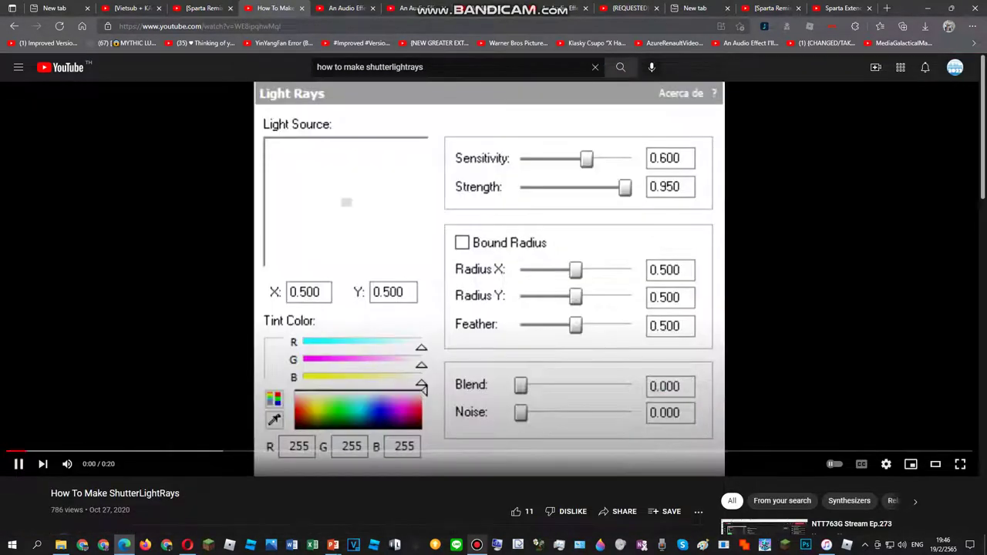
pyautogui.moveTo(774, 452); pyautogui.dragTo(794, 451)
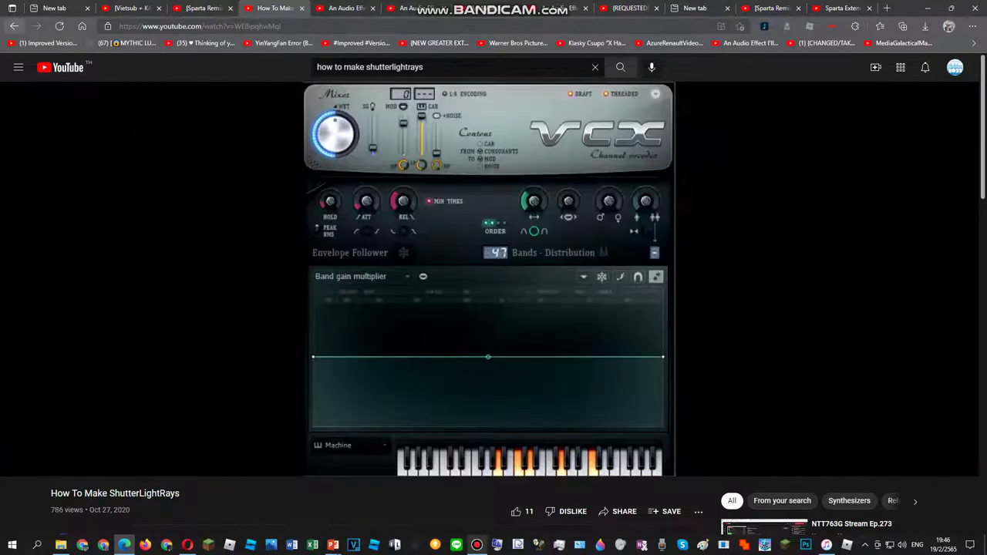
pyautogui.click(14, 26)
pyautogui.scroll(-9, 493, 308)
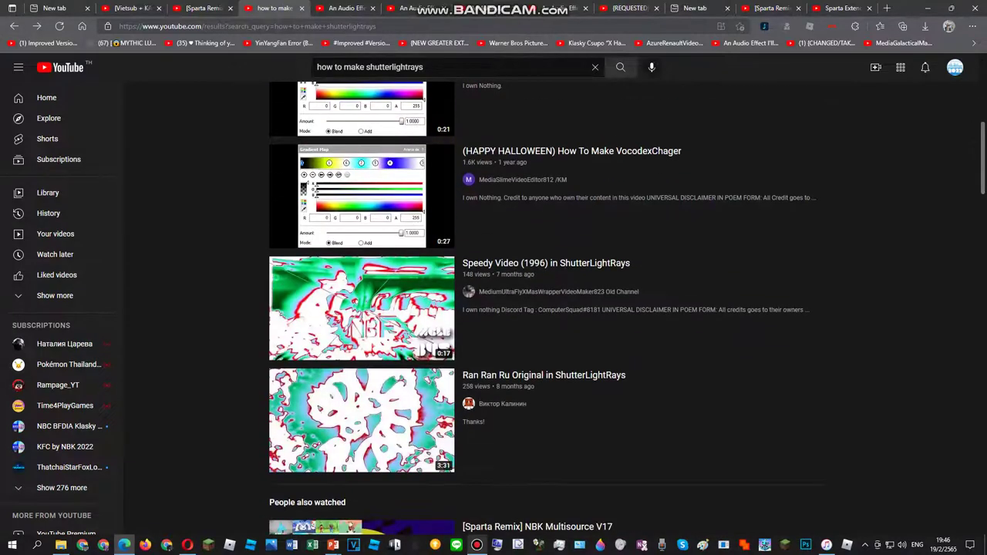
pyautogui.scroll(9, 363, 278)
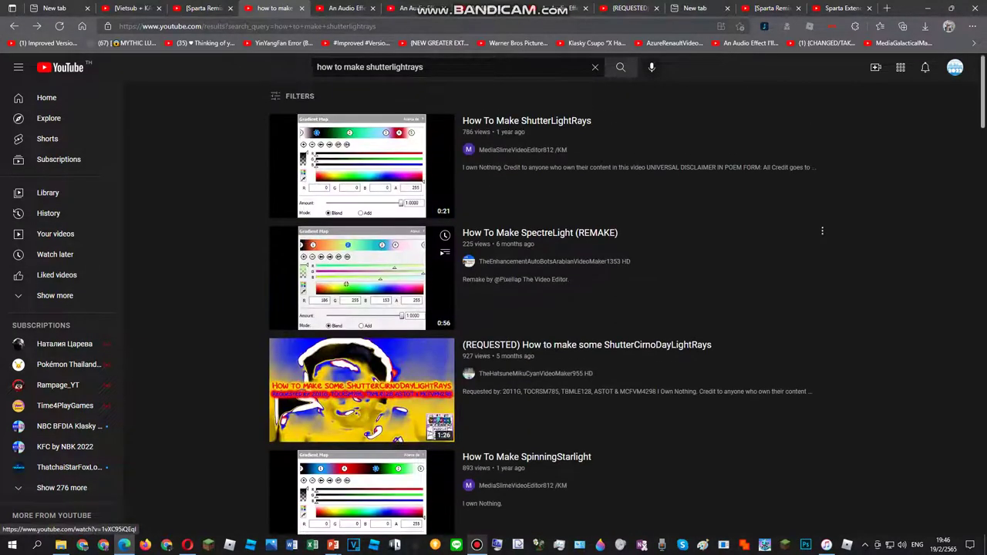
pyautogui.click(363, 278)
pyautogui.hotkey('alt', 'Left')
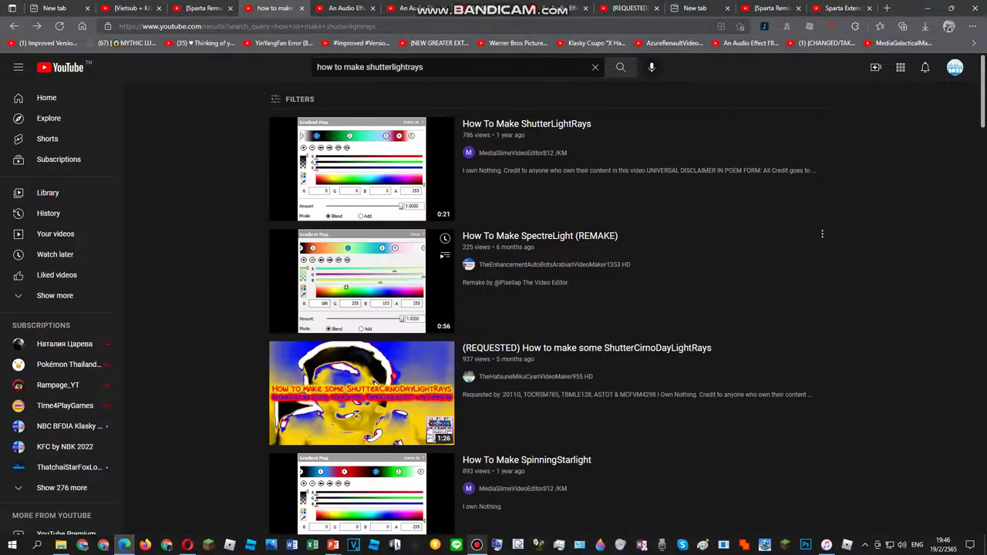
# Open the video (REQUESTED) How to make some ShutterCirnoDayLightRays and pause it at about 1:01 to view its Vocodex settings
pyautogui.click(363, 378)
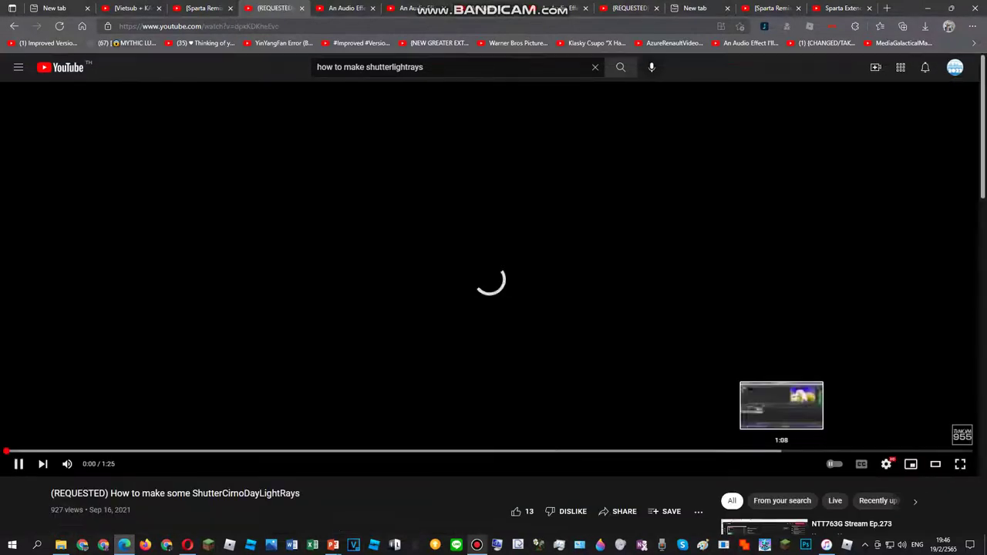
pyautogui.click(781, 451)
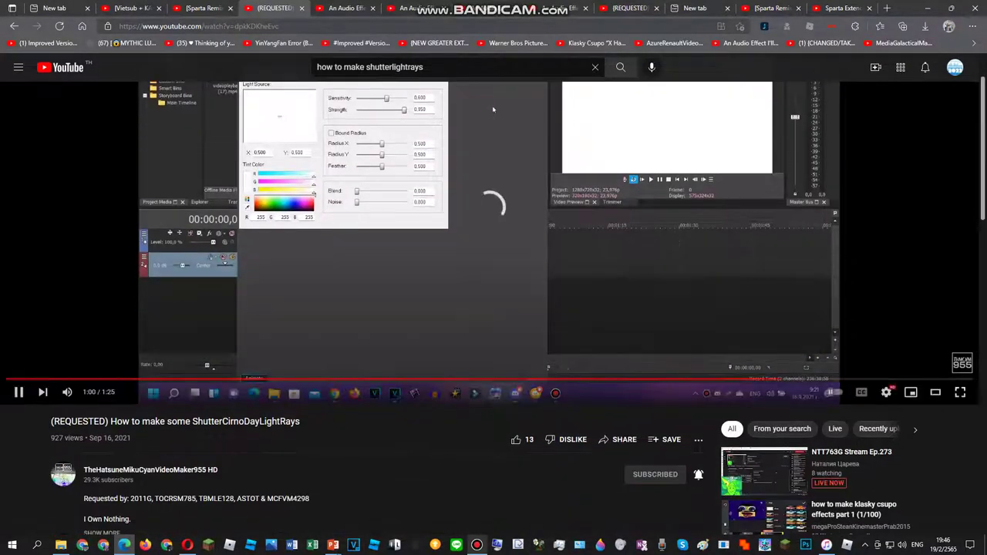
pyautogui.press('space')
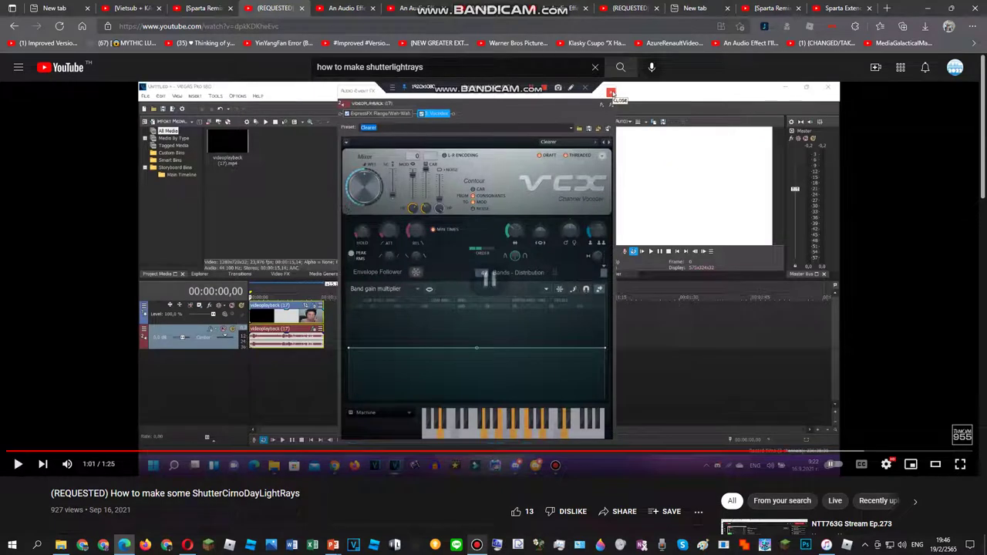
# Move the tutorial video back to about 0:50 to view its ExpressFX Flange/Wah-Wah settings
pyautogui.click(656, 451)
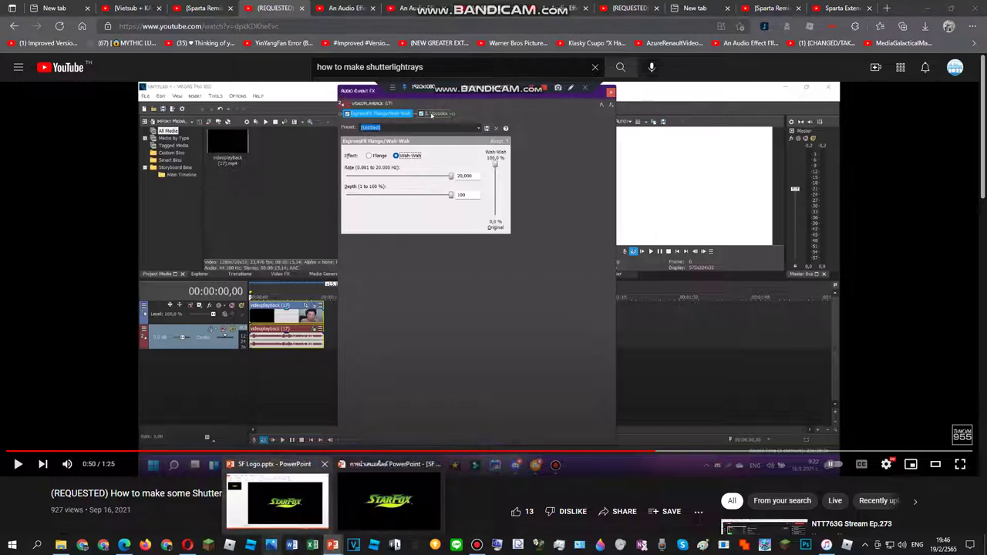
pyautogui.click(132, 9)
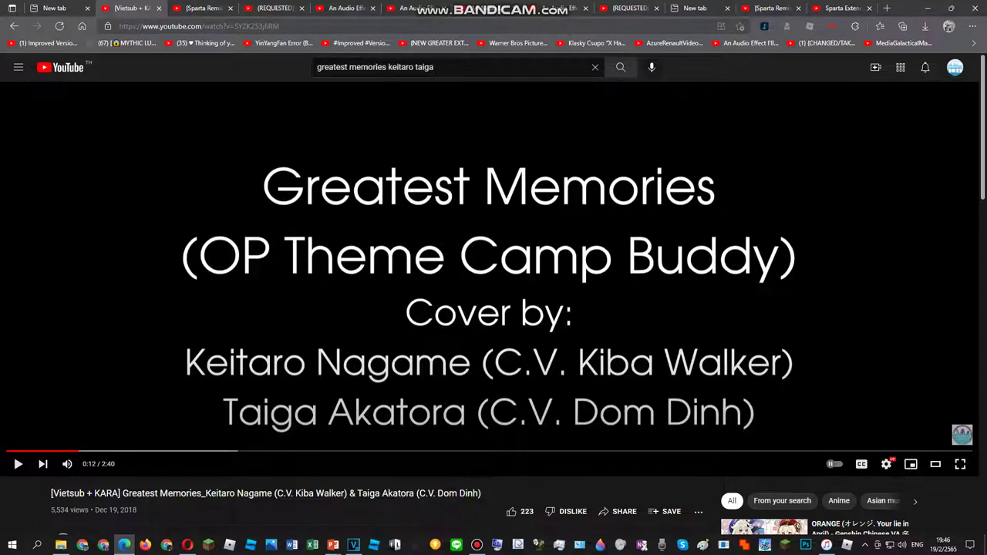
pyautogui.click(276, 9)
pyautogui.click(477, 545)
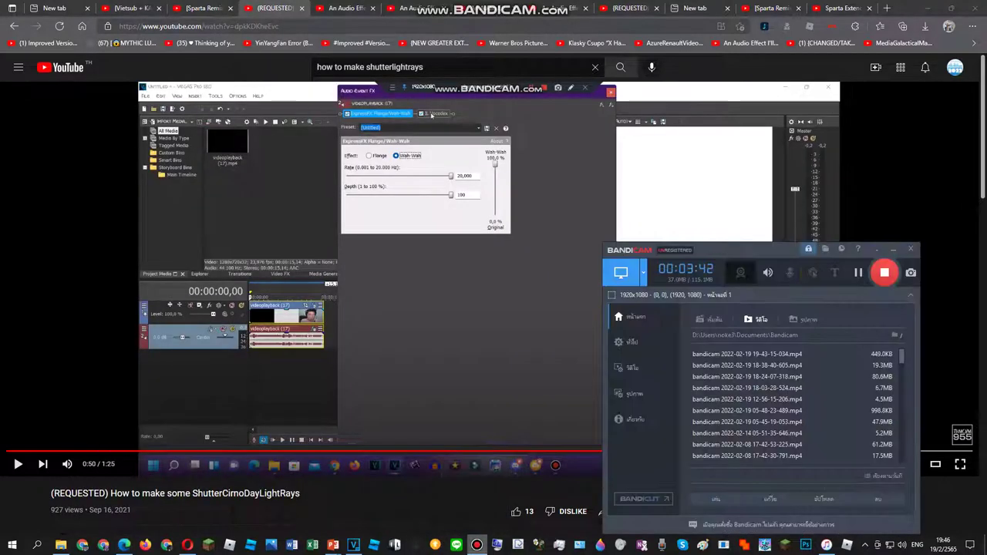
pyautogui.click(477, 545)
# Switch to VEGAS Pro and open the Video Event FX plug-in chooser for the Klasky Csupo clip, showing the full FX list
pyautogui.click(354, 546)
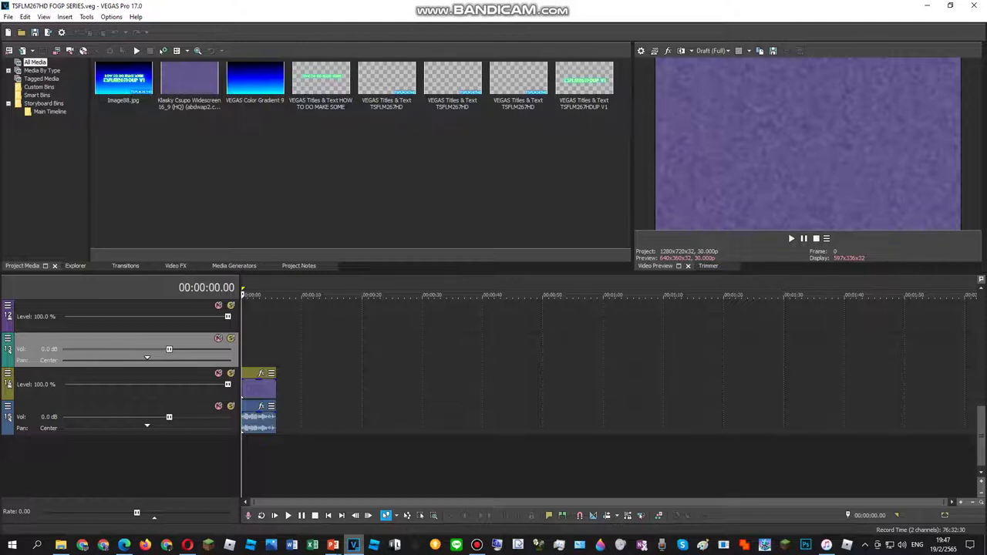
pyautogui.scroll(9, 432, 393)
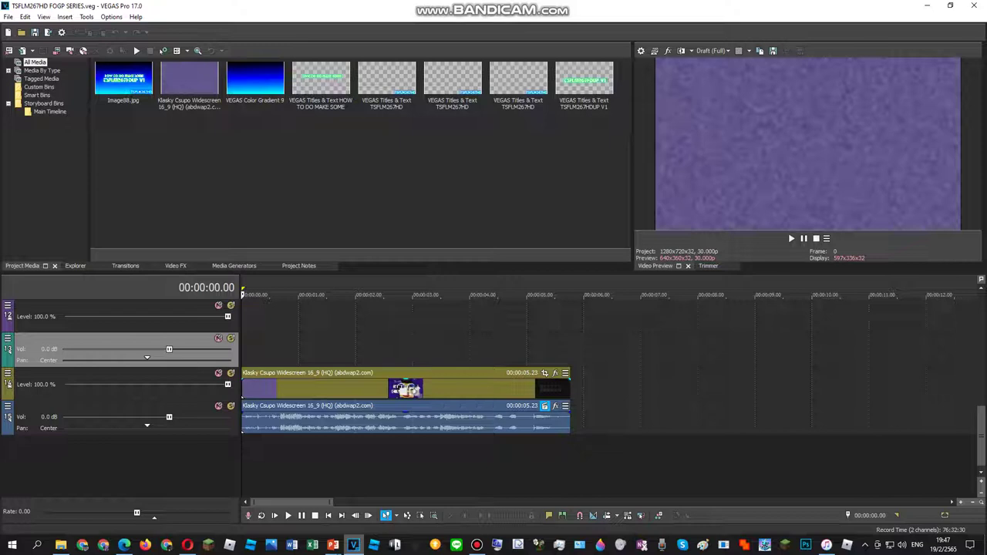
pyautogui.rightClick(403, 388)
pyautogui.click(463, 191)
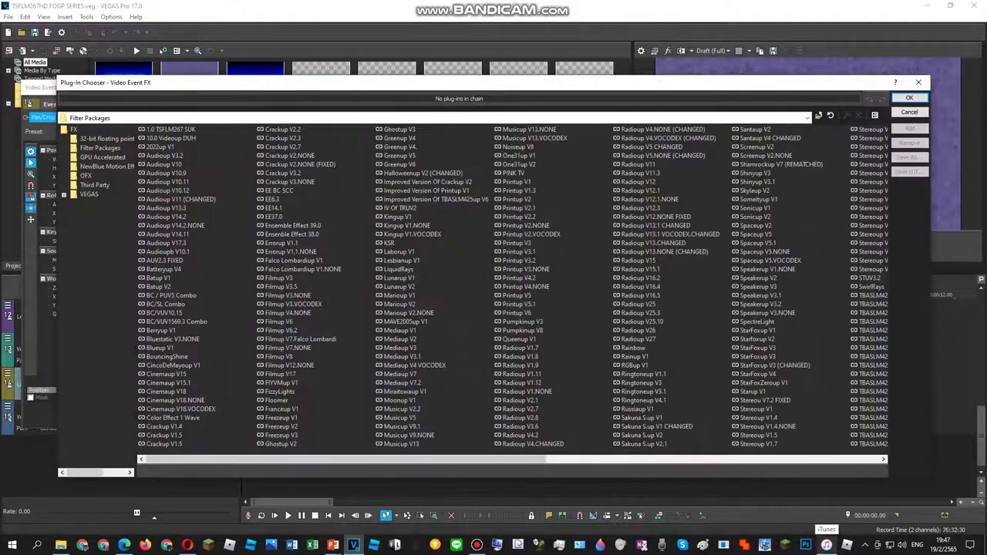
pyautogui.hscroll(5, 497, 285)
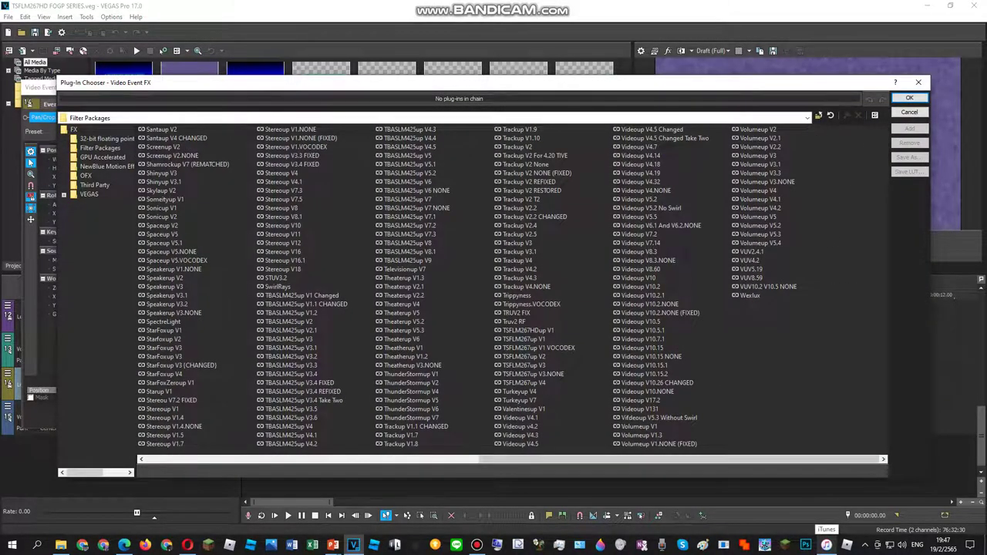
pyautogui.hscroll(-5, 509, 293)
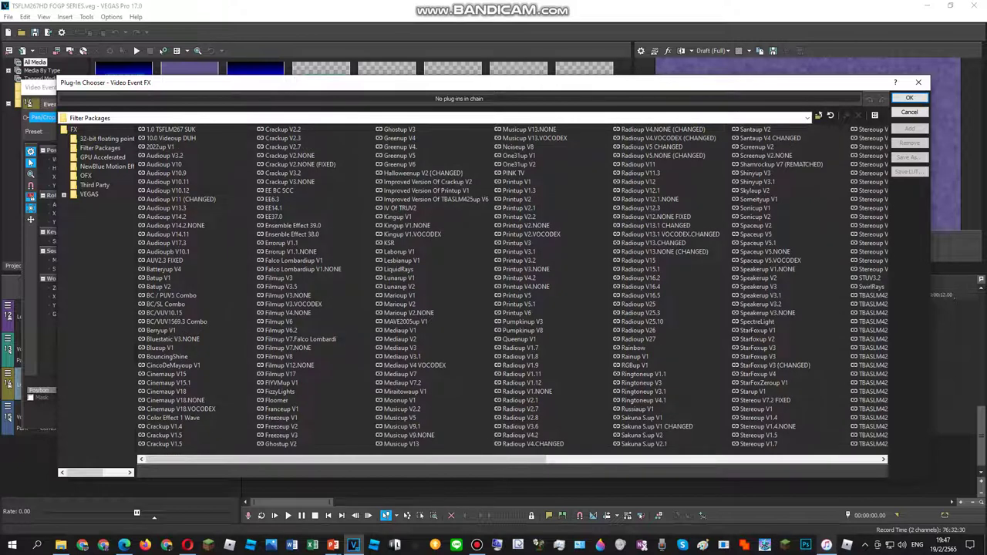
pyautogui.hscroll(5, 512, 293)
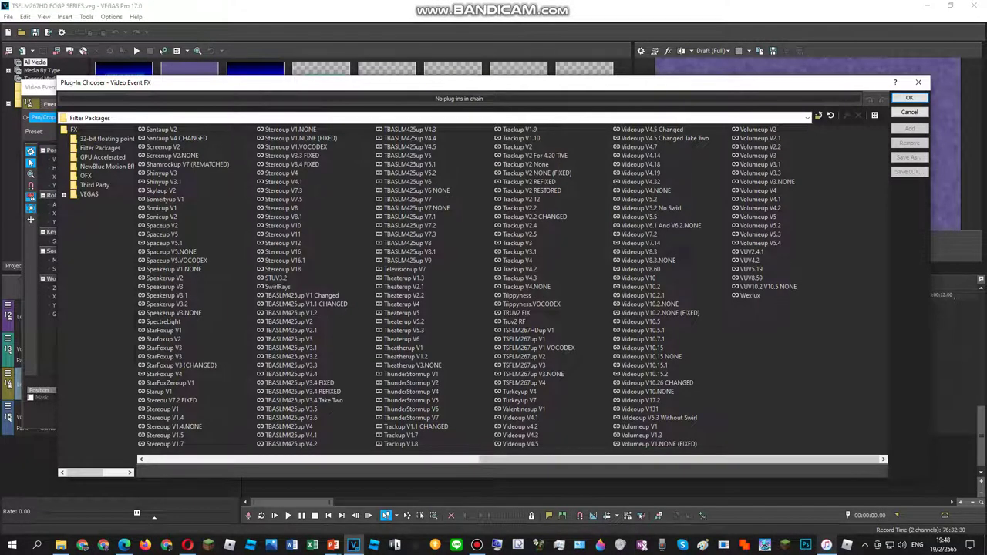
pyautogui.hscroll(-5, 512, 286)
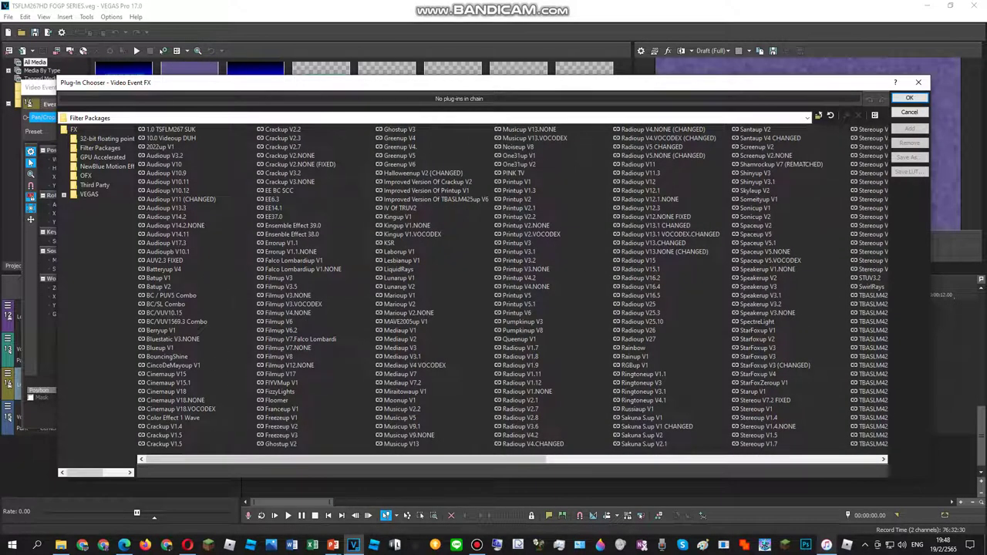
pyautogui.click(74, 129)
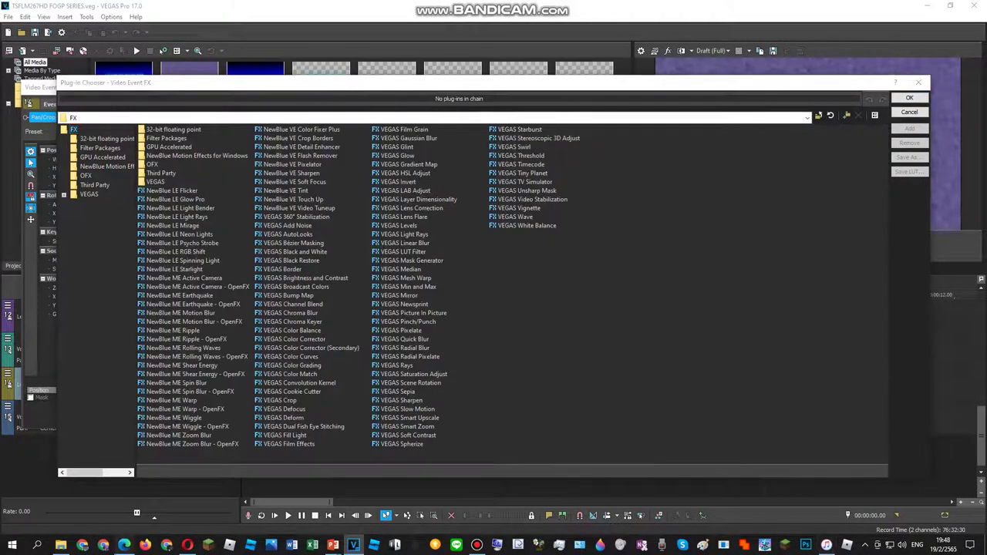
# Add VEGAS Light Rays, NewBlue LE Neon Lights and VEGAS Gradient Map to the video event, following the tutorial's effect chain
pyautogui.click(124, 544)
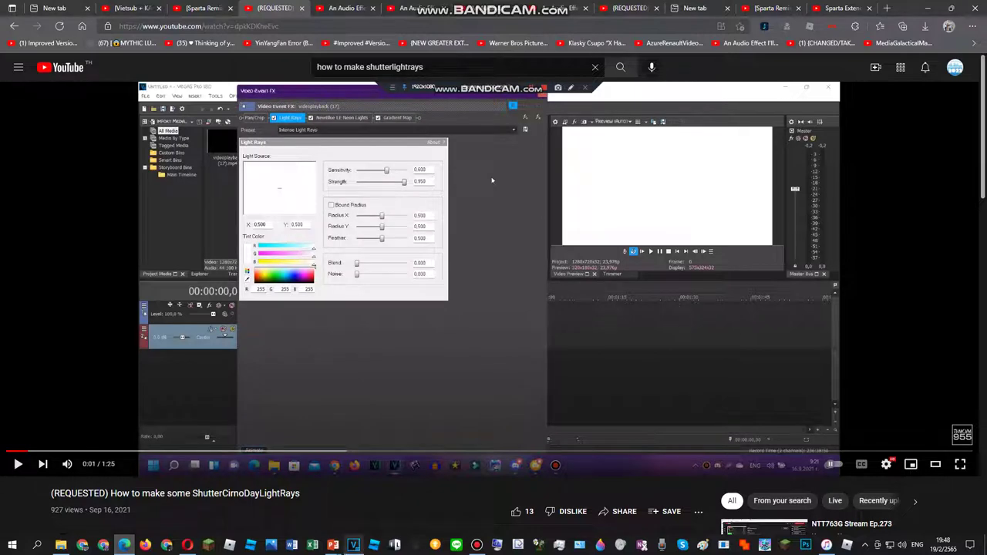
pyautogui.hotkey('alt', 'Tab')
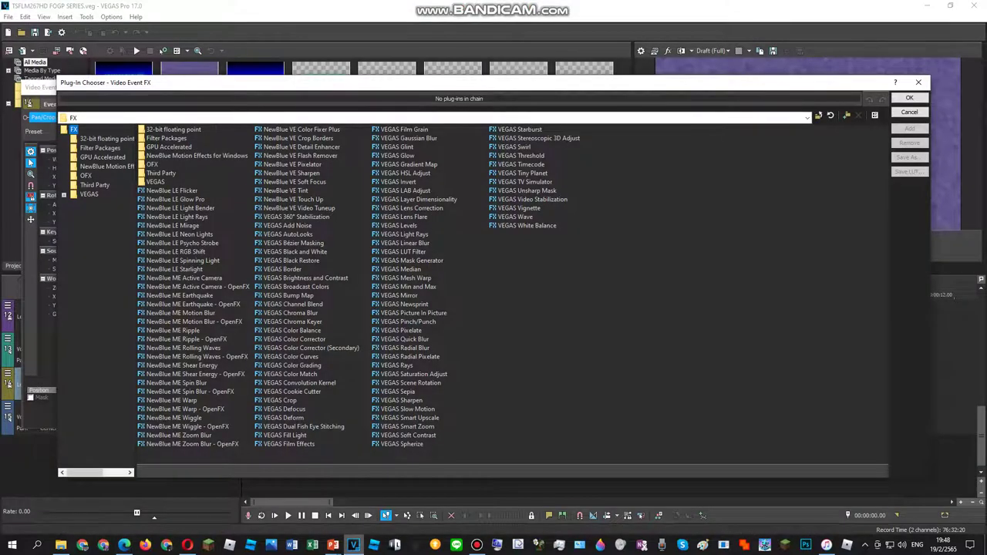
pyautogui.doubleClick(404, 234)
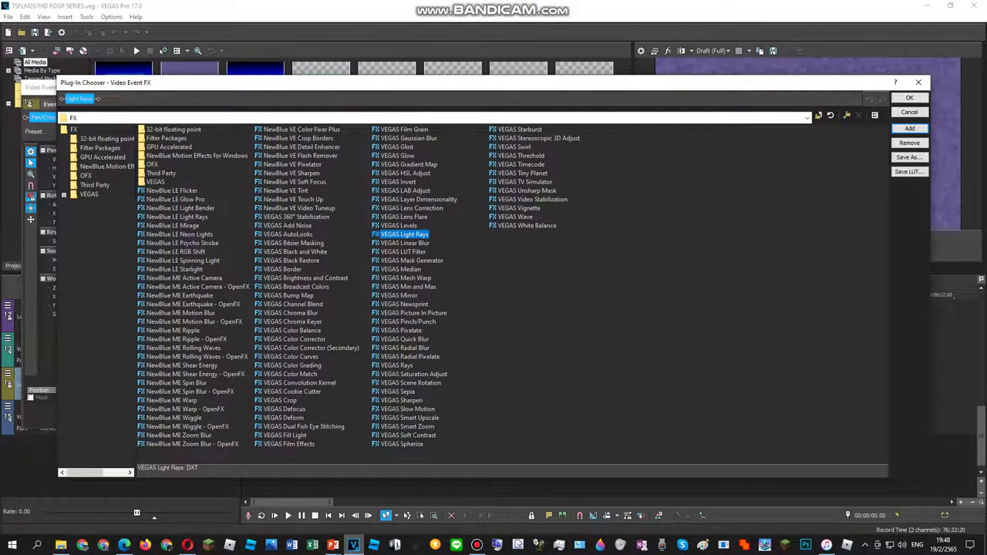
pyautogui.hotkey('alt', 'Tab')
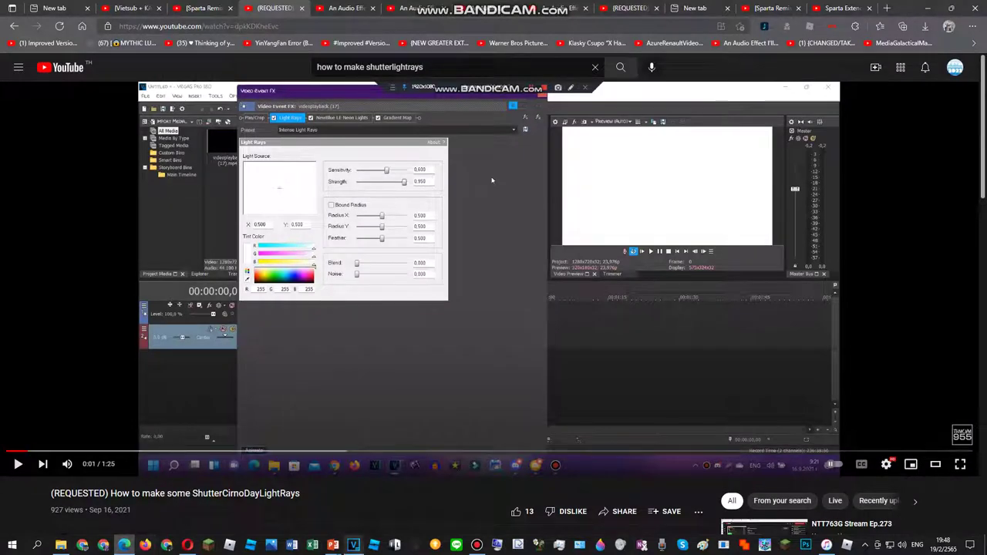
pyautogui.hotkey('alt', 'Tab')
pyautogui.doubleClick(180, 234)
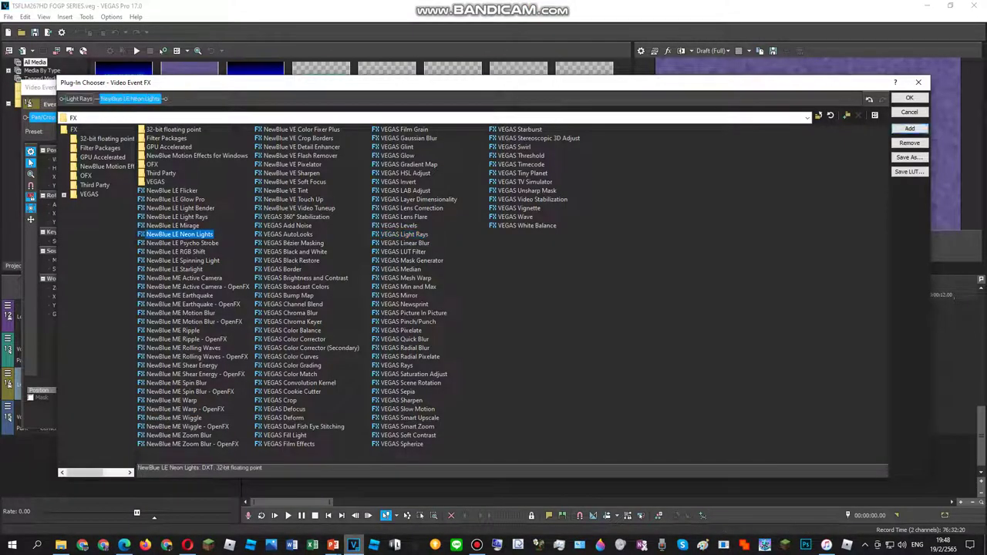
pyautogui.doubleClick(409, 164)
pyautogui.click(909, 98)
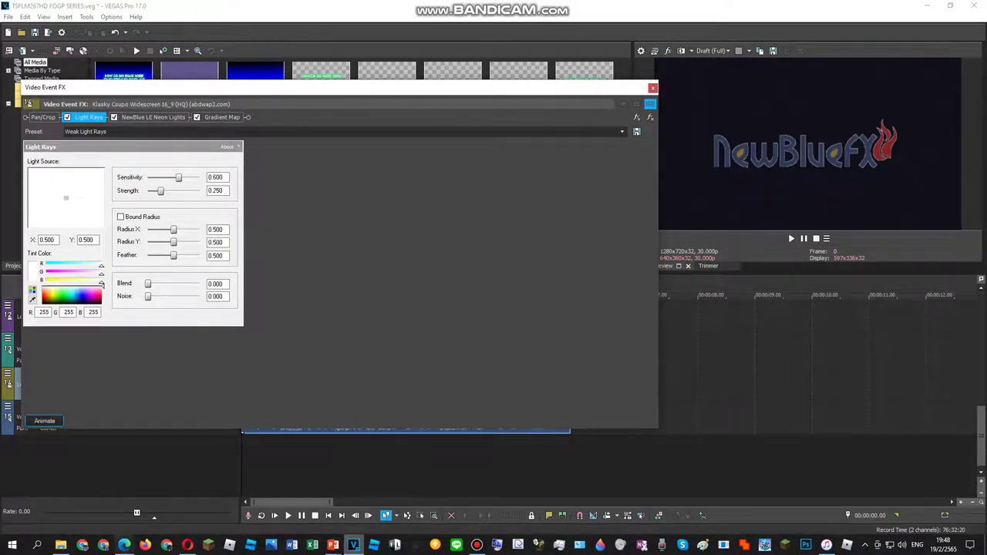
# Apply the Moderate Light Rays preset to Light Rays and the ShutterLightRays preset to NewBlue LE Neon Lights
pyautogui.hotkey('alt', 'Tab')
pyautogui.click(354, 545)
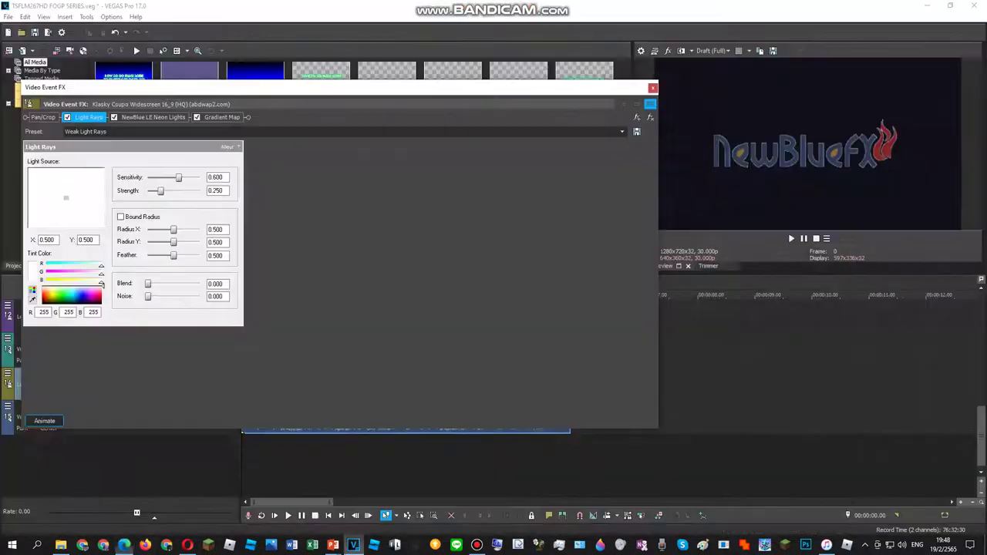
pyautogui.click(622, 132)
pyautogui.click(232, 148)
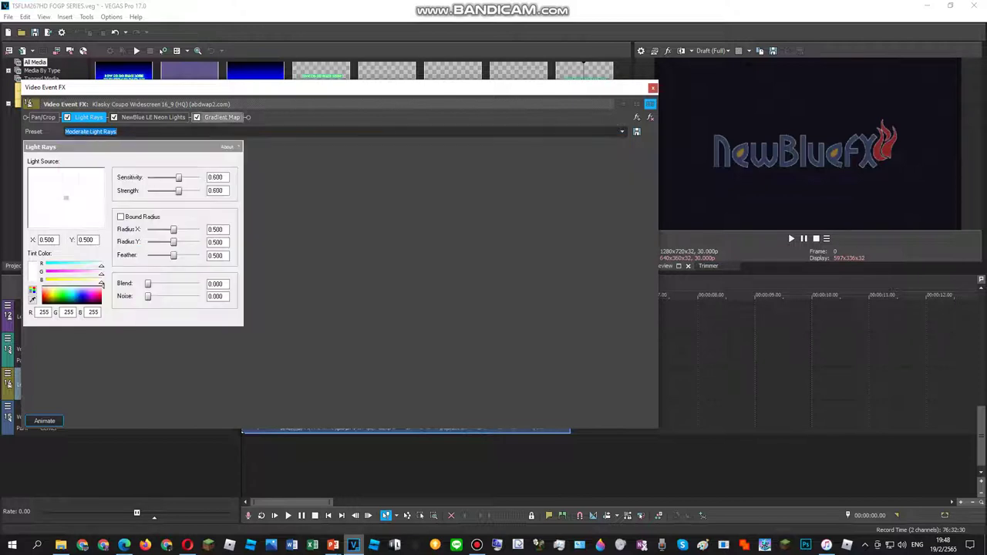
pyautogui.click(153, 117)
pyautogui.click(77, 132)
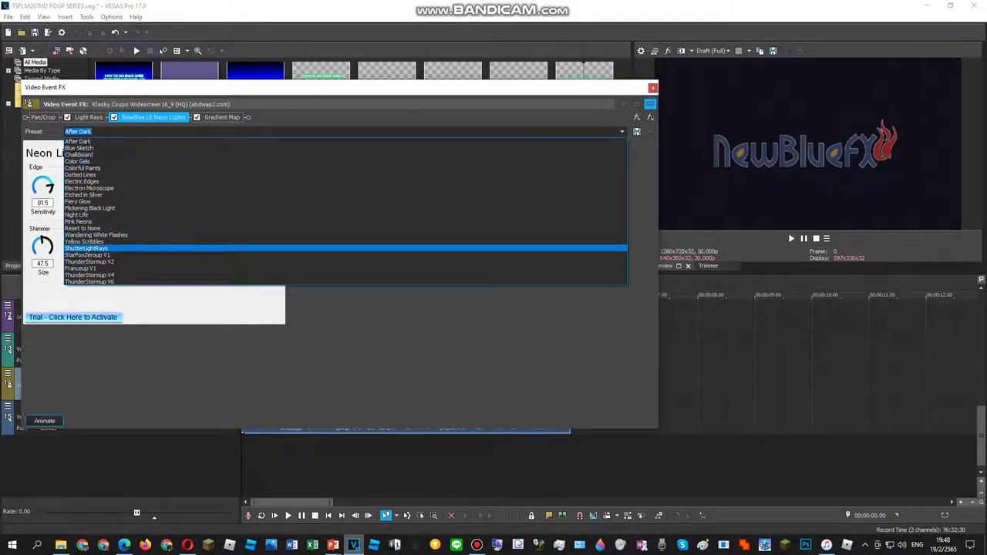
pyautogui.click(86, 249)
# Apply the ShutterTSFLM267LightRays preset to Gradient Map, step through its gradient points, and close the video effect settings
pyautogui.click(222, 117)
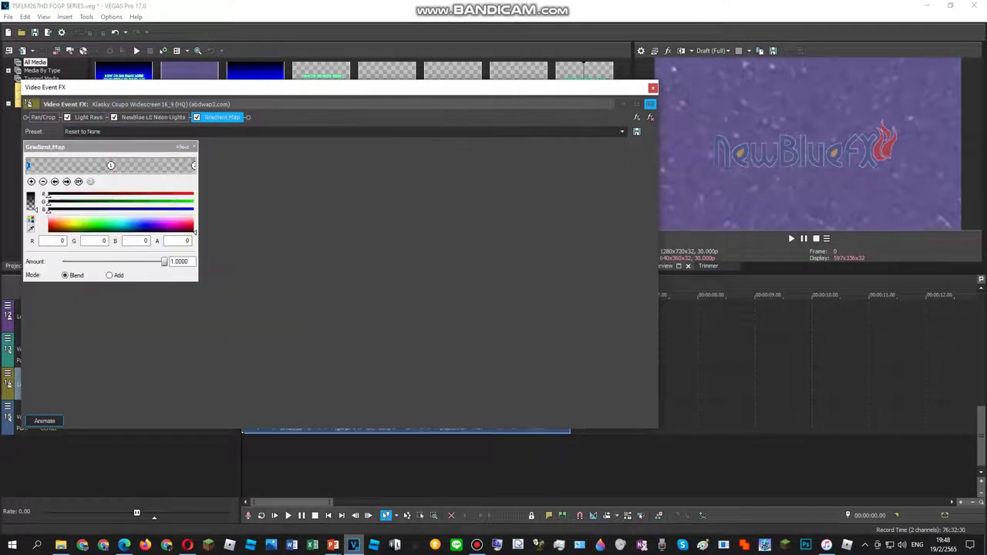
pyautogui.click(622, 132)
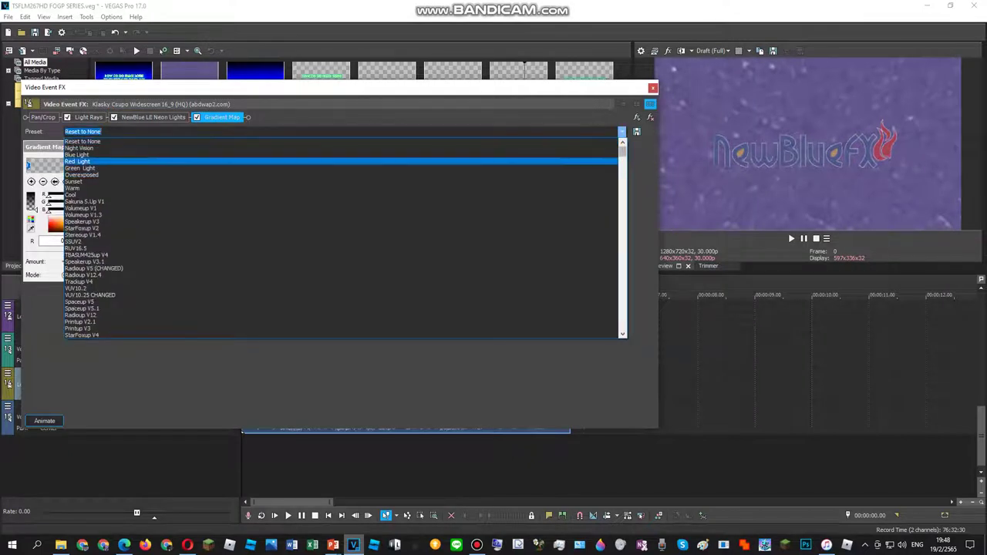
pyautogui.scroll(-15, 340, 237)
pyautogui.scroll(-6, 339, 237)
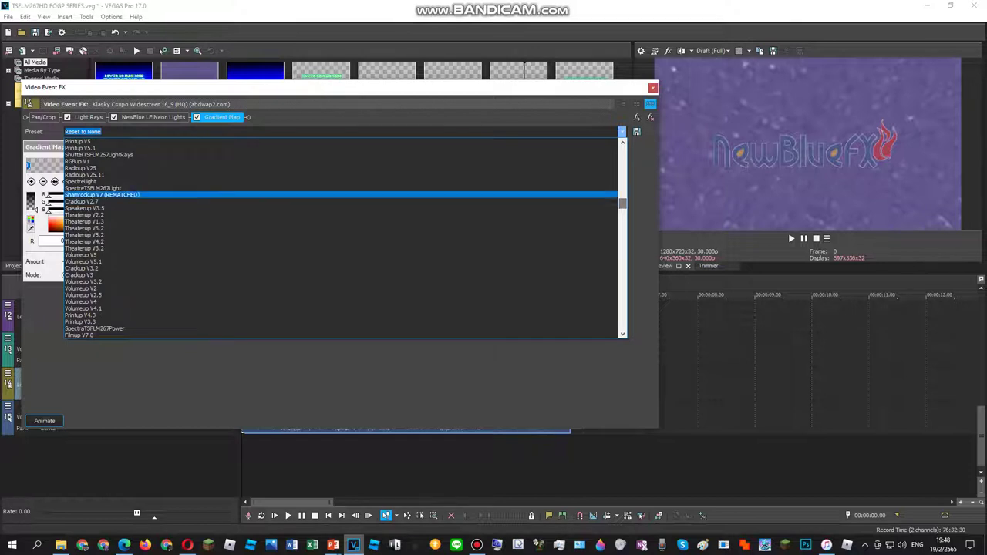
pyautogui.click(98, 154)
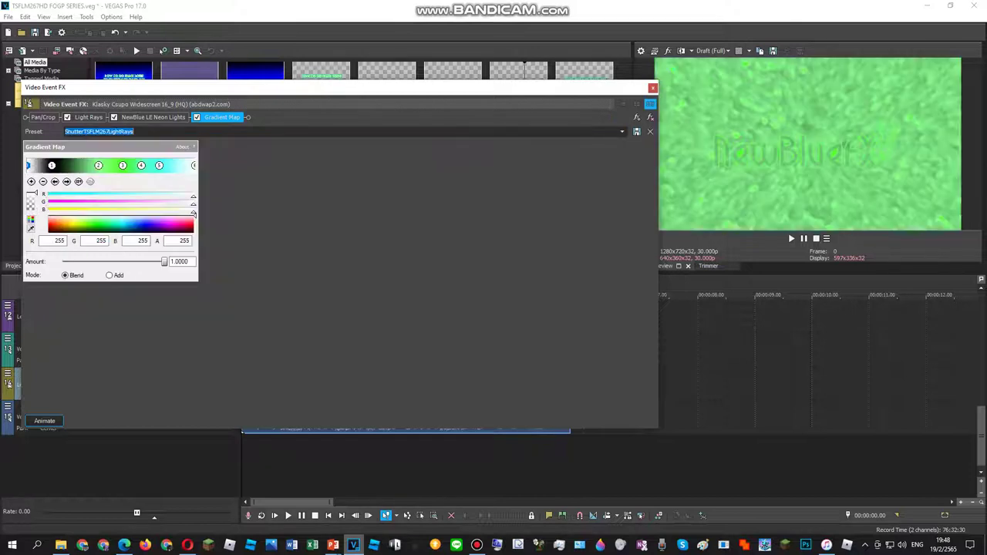
pyautogui.click(66, 182)
pyautogui.click(66, 182)
pyautogui.click(66, 182)
pyautogui.click(66, 182)
pyautogui.click(67, 182)
pyautogui.click(66, 182)
pyautogui.click(652, 88)
# Add ExpressFX Flange/Wah-Wah and IL Vocodex (demo) to the Klasky Csupo clip's audio event
pyautogui.rightClick(478, 421)
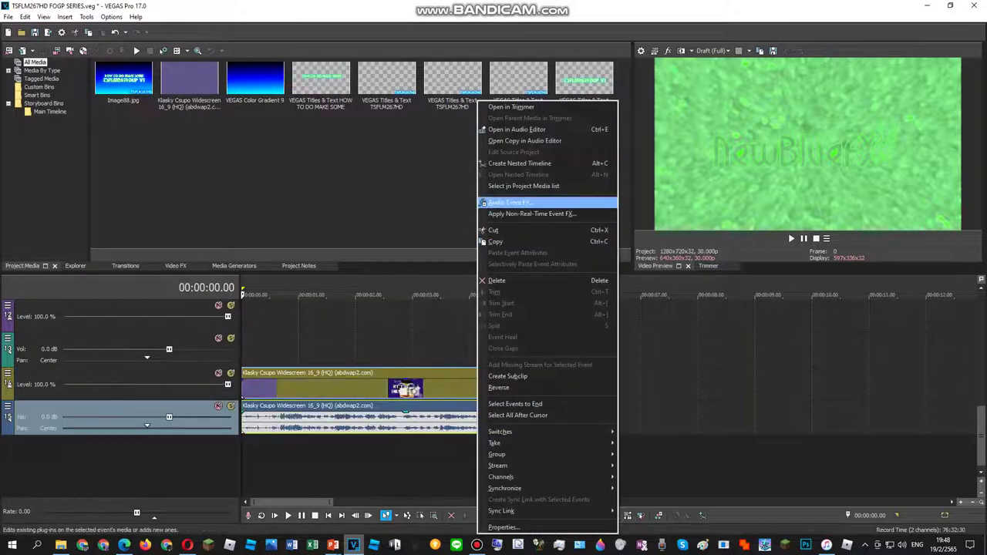
pyautogui.click(485, 203)
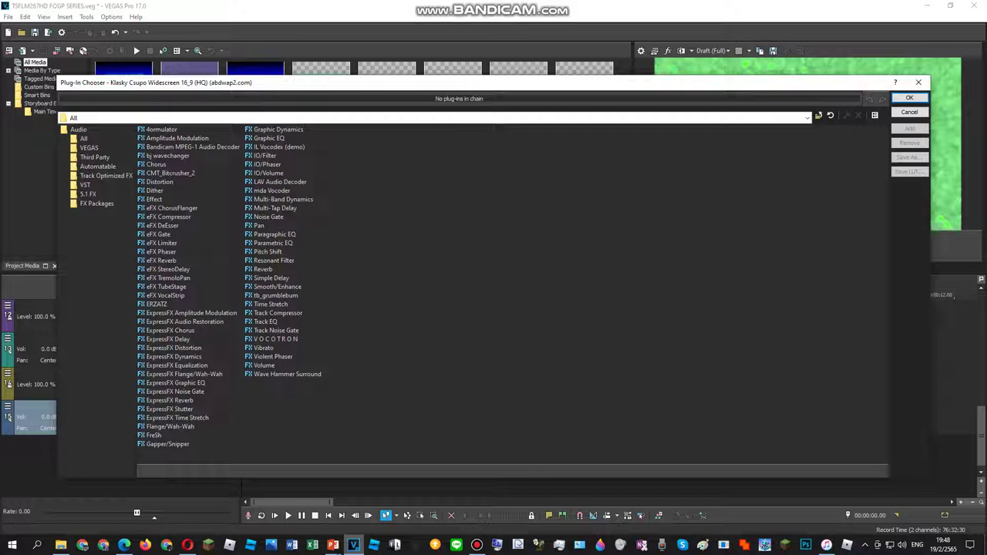
pyautogui.doubleClick(184, 374)
pyautogui.doubleClick(279, 147)
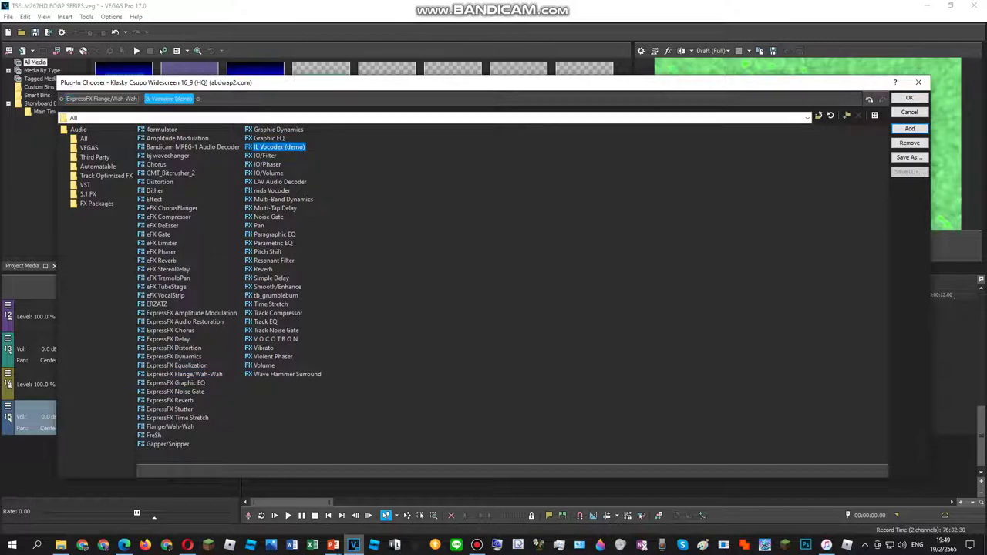
pyautogui.click(101, 98)
pyautogui.click(909, 98)
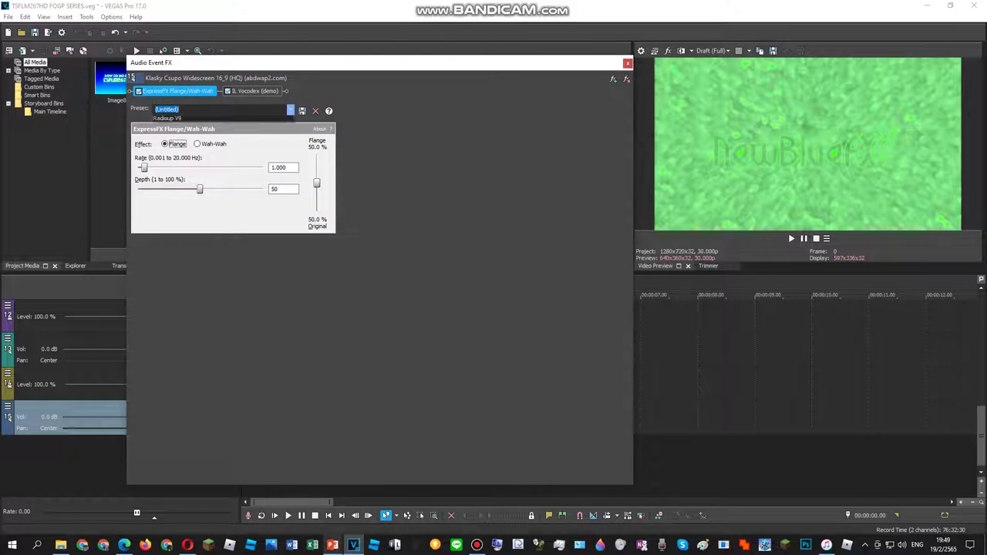
# Apply the [Sys] Mad wah preset to ExpressFX Flange/Wah-Wah
pyautogui.click(289, 109)
pyautogui.press('Up')
pyautogui.press('Up')
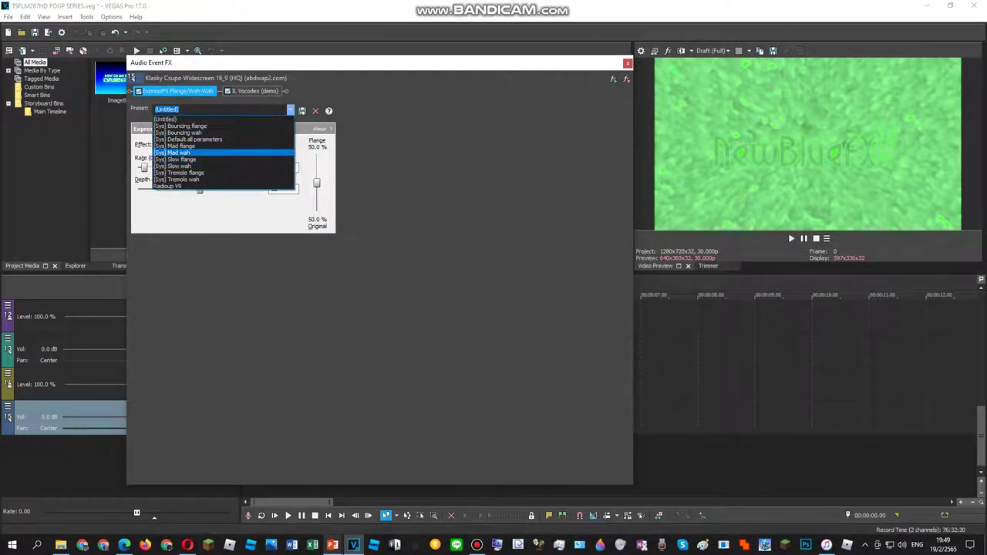
pyautogui.press('Return')
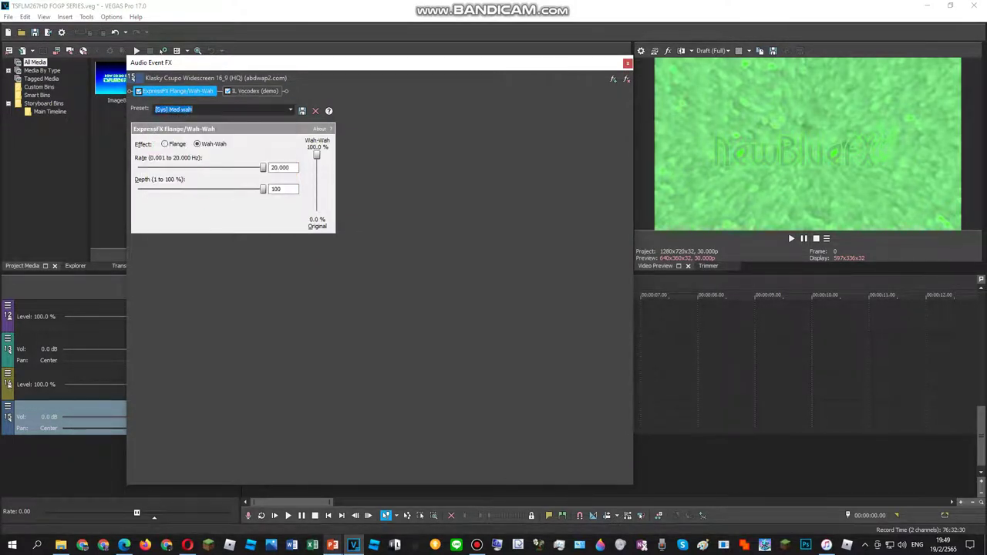
# Load the Clearer preset in IL Vocodex and set its carrier synthesizer to Machine
pyautogui.click(255, 91)
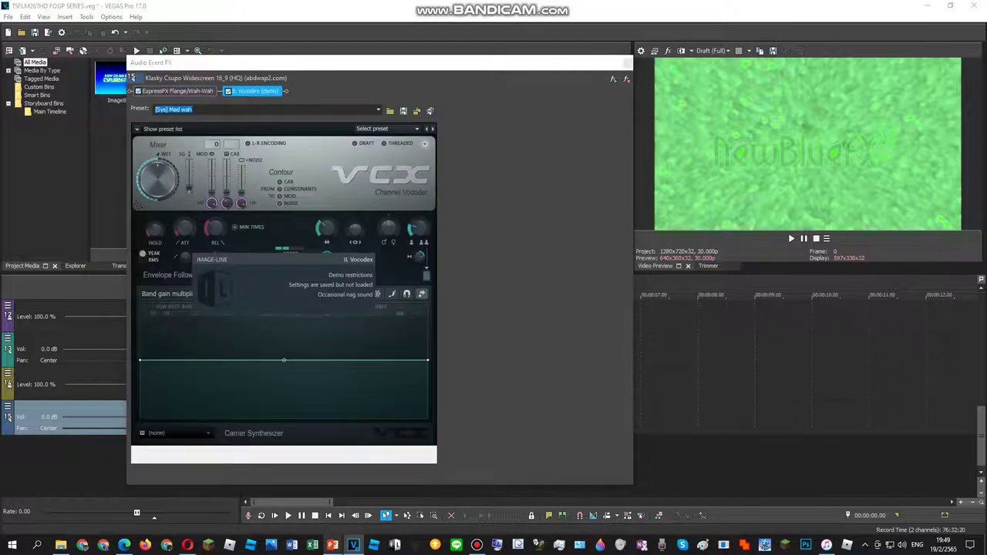
pyautogui.click(386, 129)
pyautogui.click(392, 226)
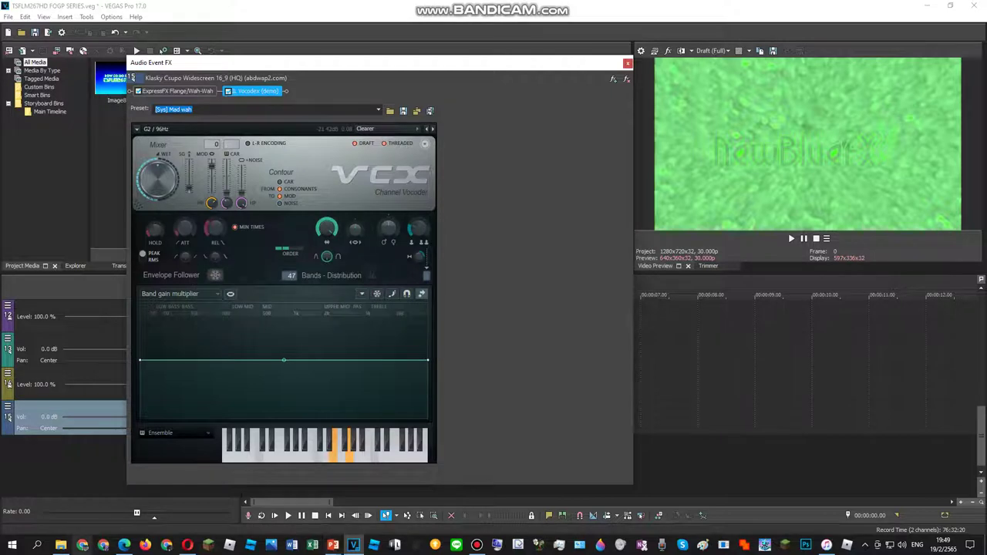
pyautogui.click(174, 433)
pyautogui.click(270, 452)
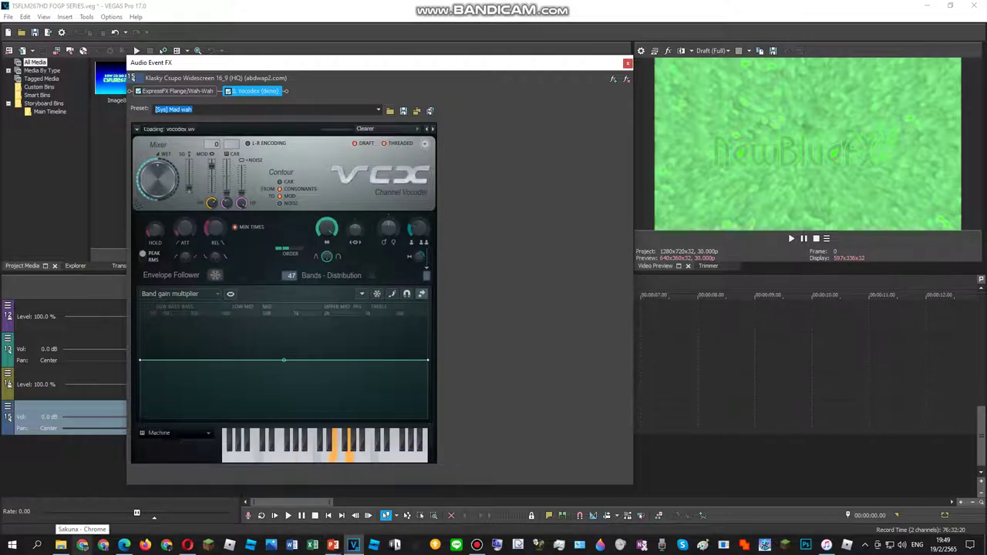
# Find the Vocodex settings at 0:55 of the ShutterCirnoDayLightRays tutorial in Edge, and match its lower bandwidth and raised carrier level in VEGAS Pro
pyautogui.click(124, 545)
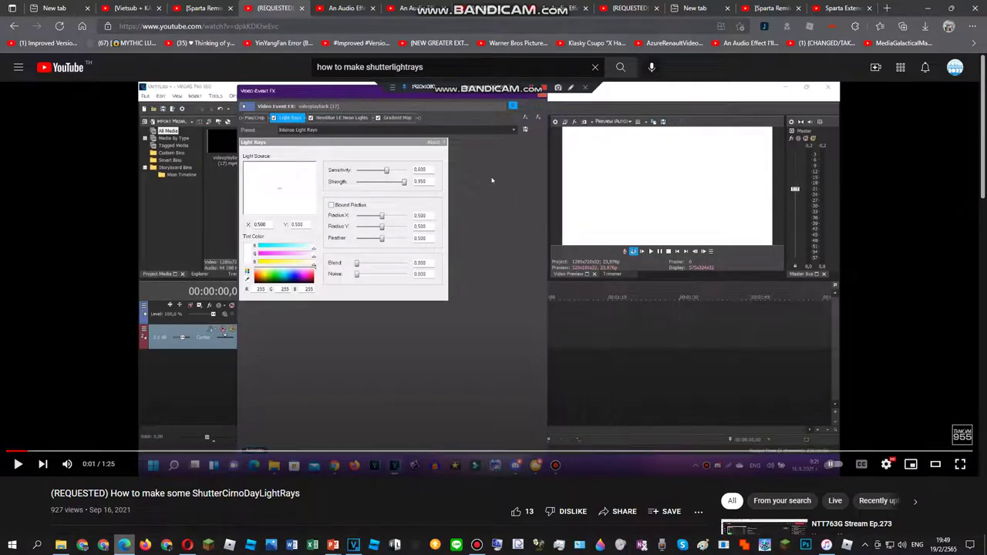
pyautogui.click(717, 451)
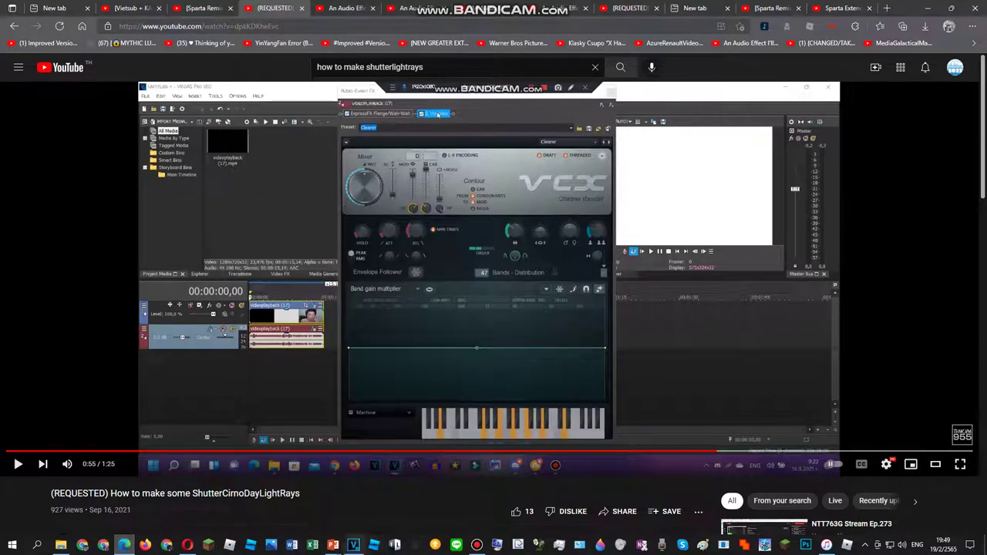
pyautogui.click(353, 545)
pyautogui.moveTo(327, 229); pyautogui.dragTo(327, 273)
pyautogui.moveTo(227, 193); pyautogui.dragTo(227, 159)
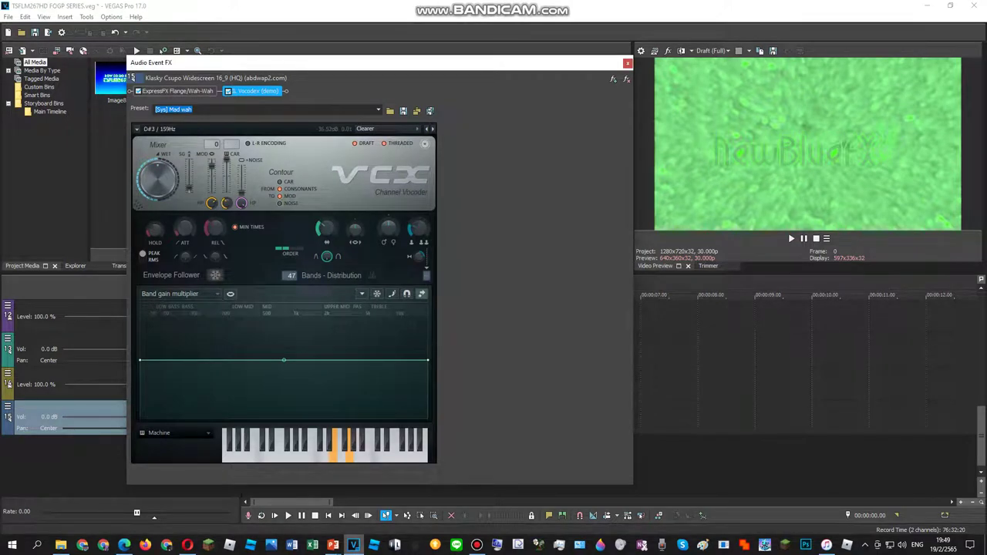
# Recheck the tutorial's highlighted piano notes in Edge and add further upper notes to the Machine carrier chord on Vocodex's keyboard in VEGAS Pro
pyautogui.hotkey('alt', 'Tab')
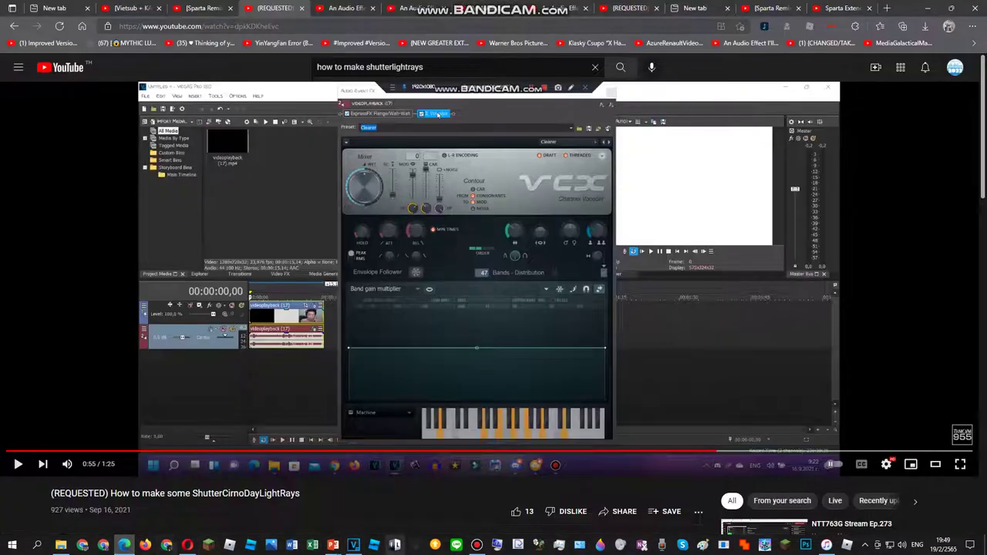
pyautogui.hotkey('alt', 'Tab')
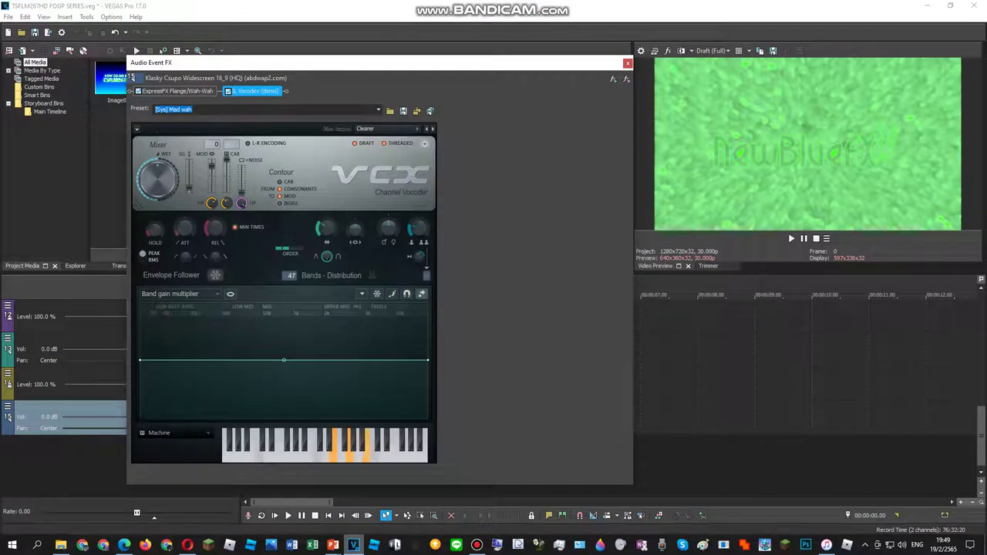
pyautogui.click(374, 457)
pyautogui.click(391, 457)
pyautogui.click(408, 456)
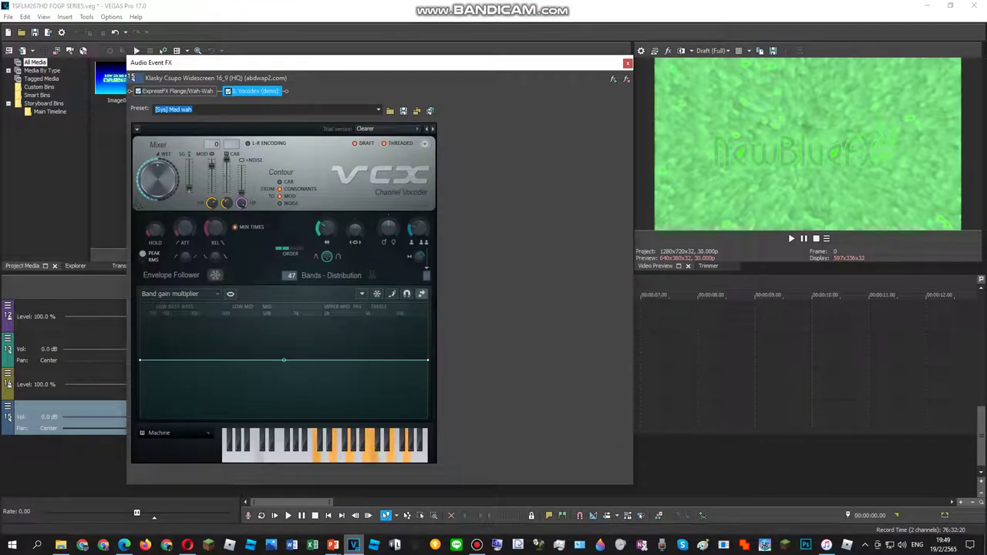
pyautogui.click(424, 456)
# Play the Klasky Csupo clip to preview the vocoded audio with the video effects
pyautogui.click(628, 63)
pyautogui.press('space')
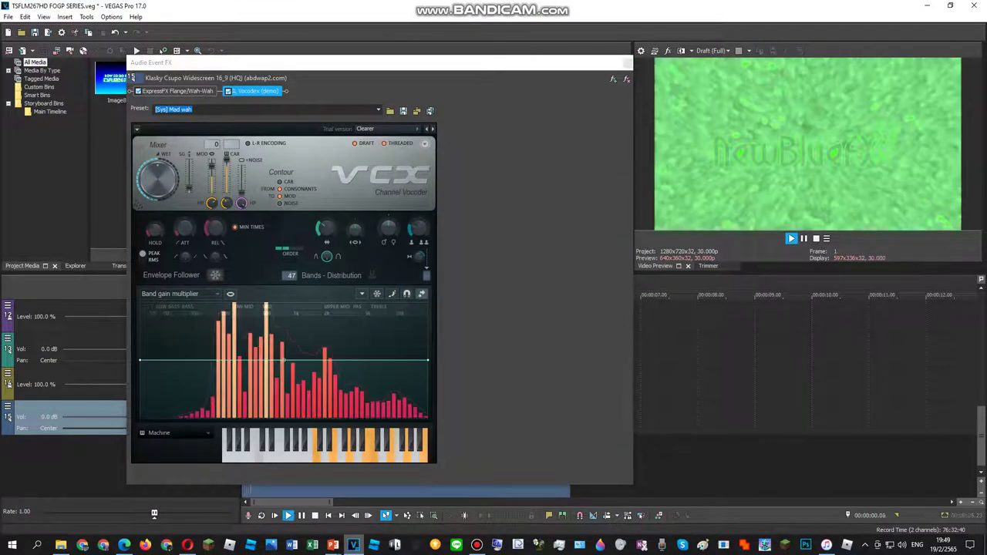
pyautogui.click(476, 545)
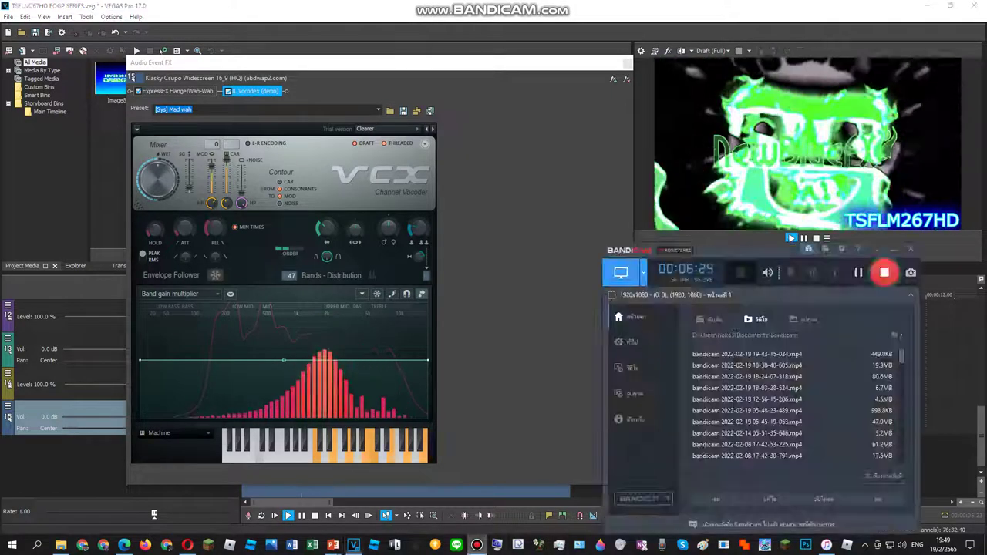
pyautogui.hotkey('alt', 'Tab')
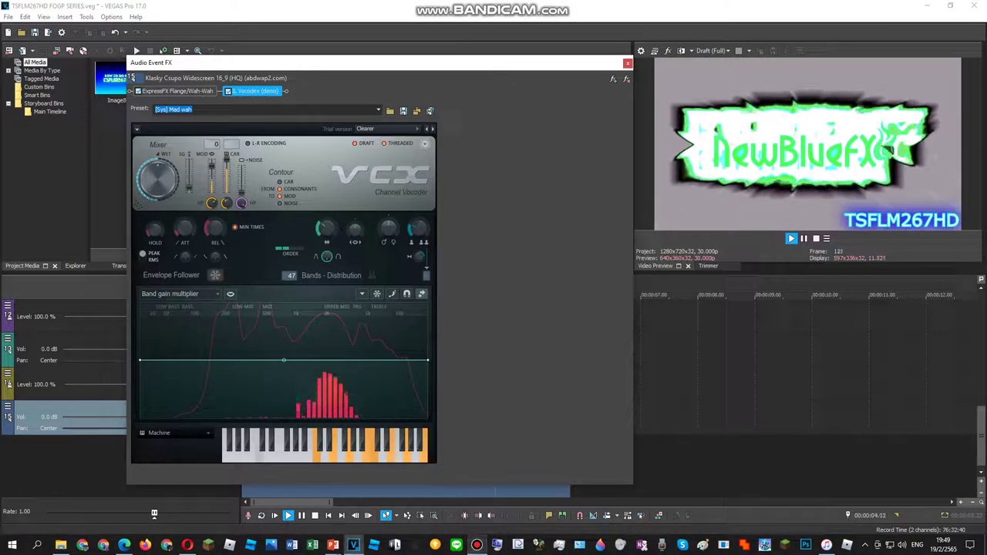
# Raise Vocodex's bandwidth to 400% and replay the Klasky Csupo clip, comparing the settings with the tutorial in Edge
pyautogui.press('space')
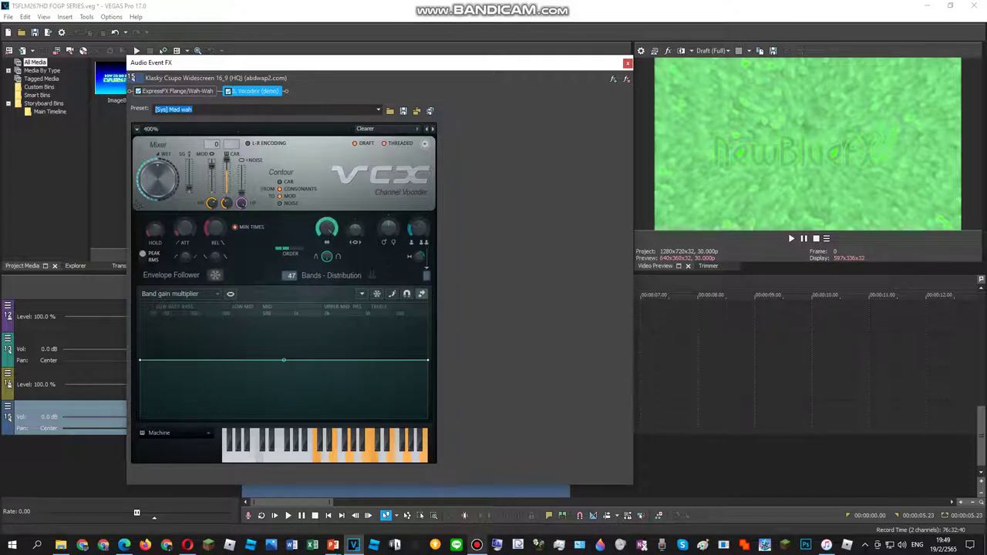
pyautogui.press('space')
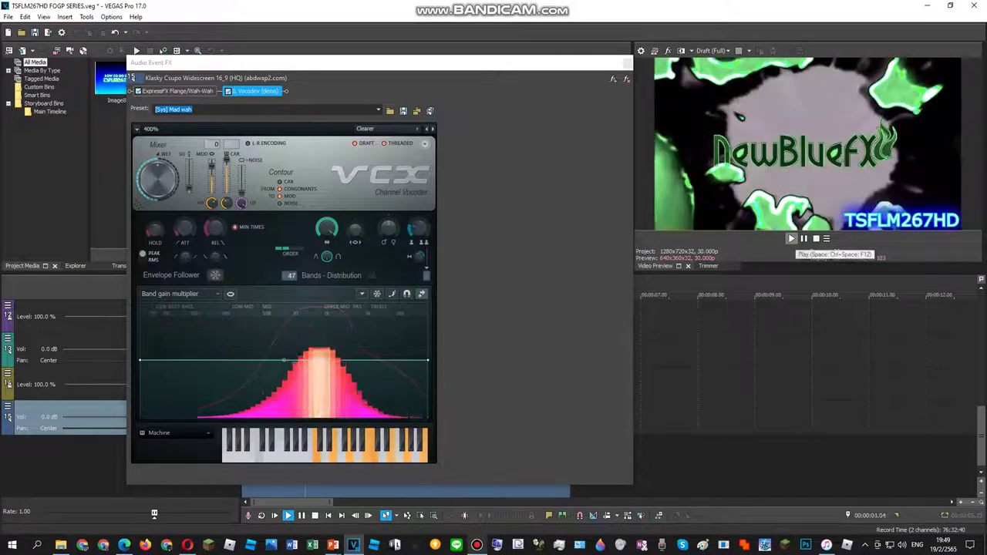
pyautogui.hotkey('alt', 'Tab')
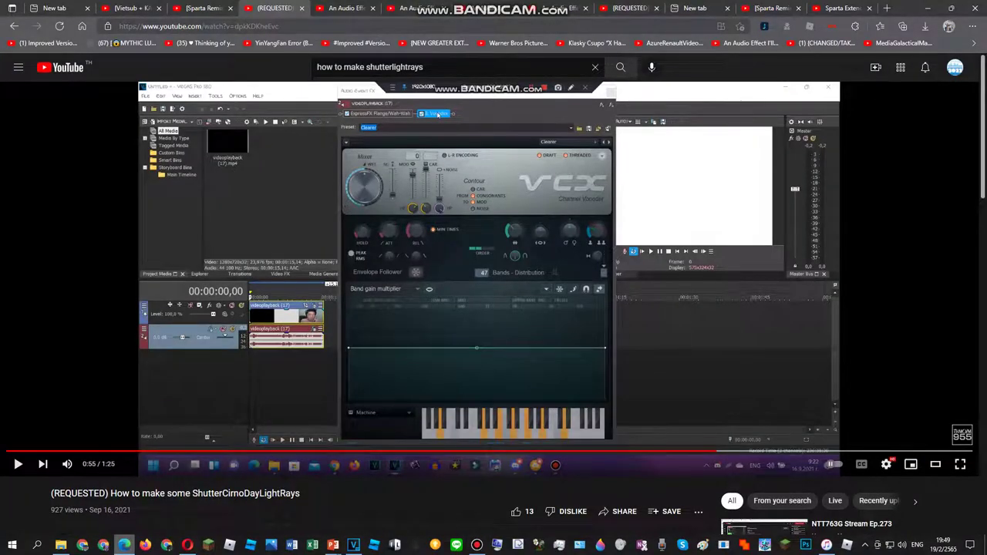
pyautogui.hotkey('alt', 'Tab')
pyautogui.press('space')
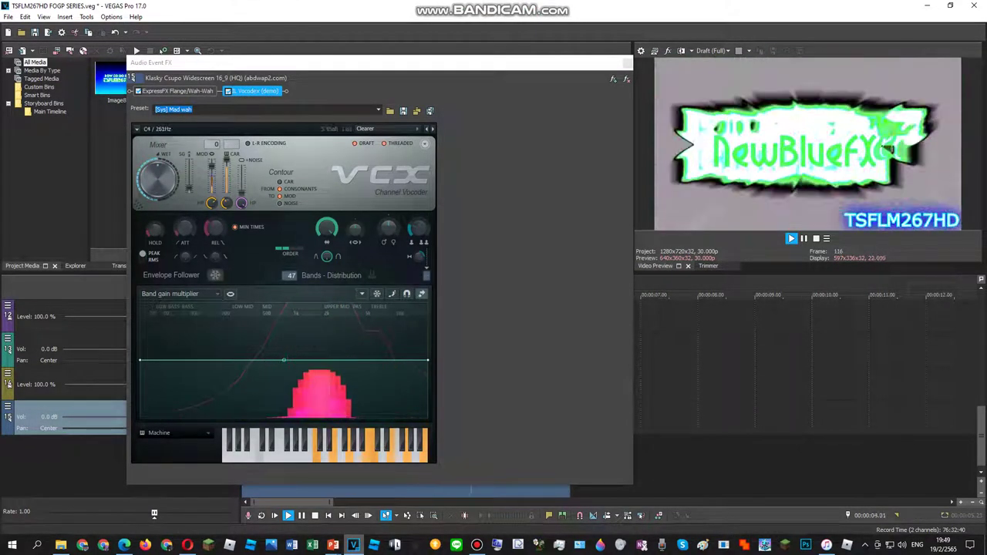
pyautogui.press('space')
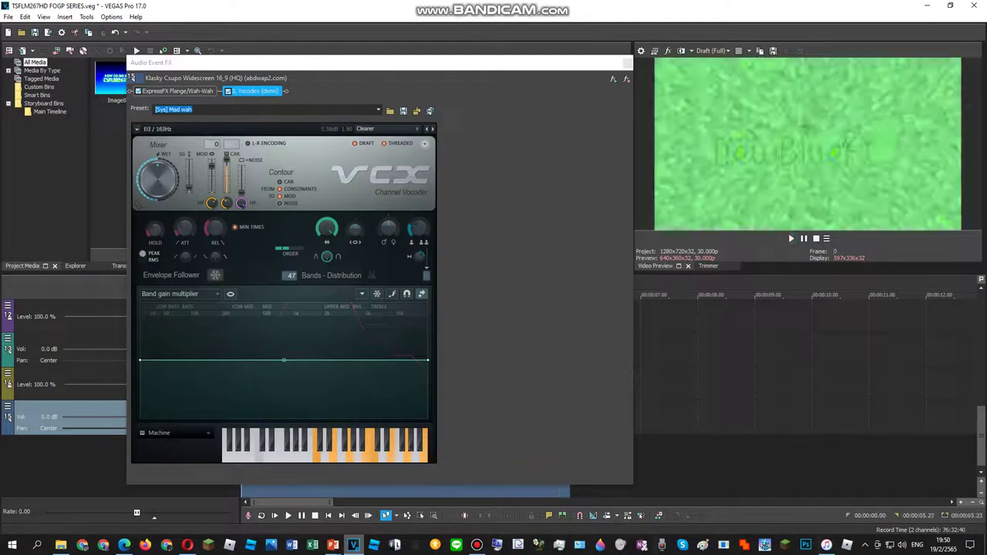